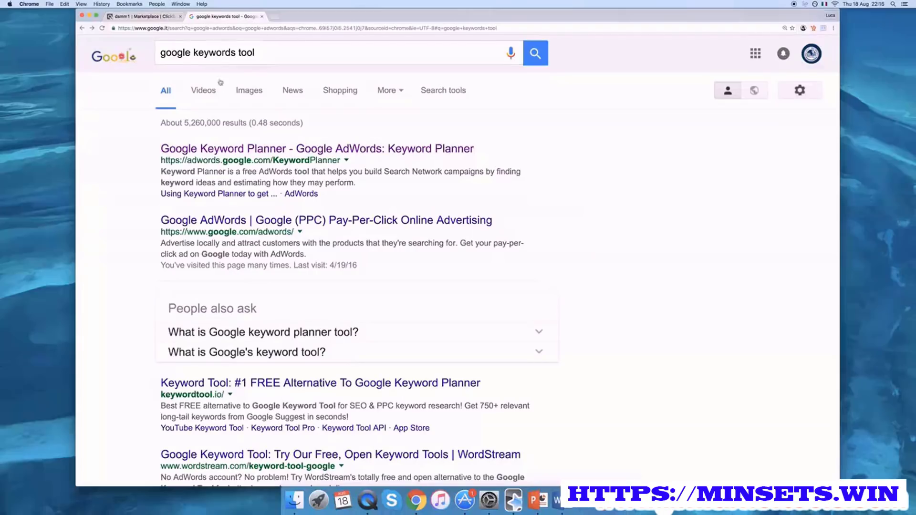
Open Google Keyword Planner from the search results and expand the option to search for new keywords using a phrase, website or category.
{"action": "left_click", "coordinate": [221, 152]}
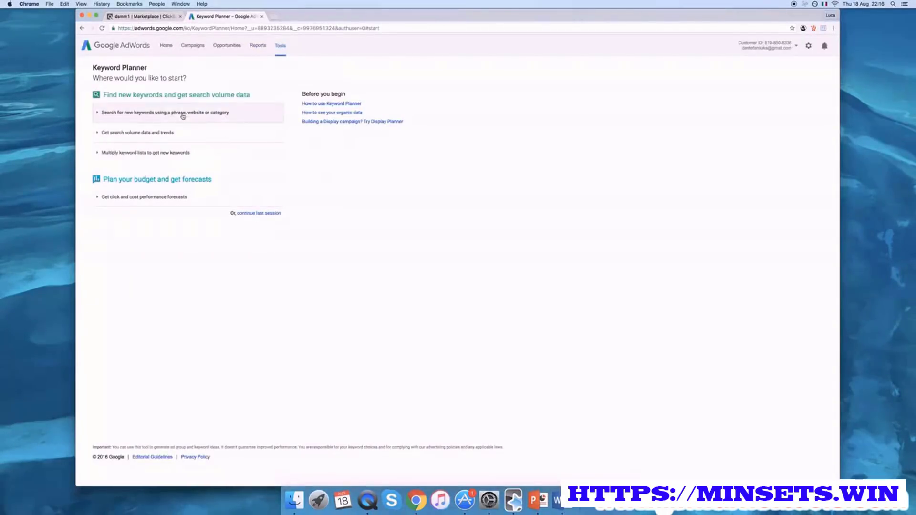
{"action": "key", "text": "super+0"}
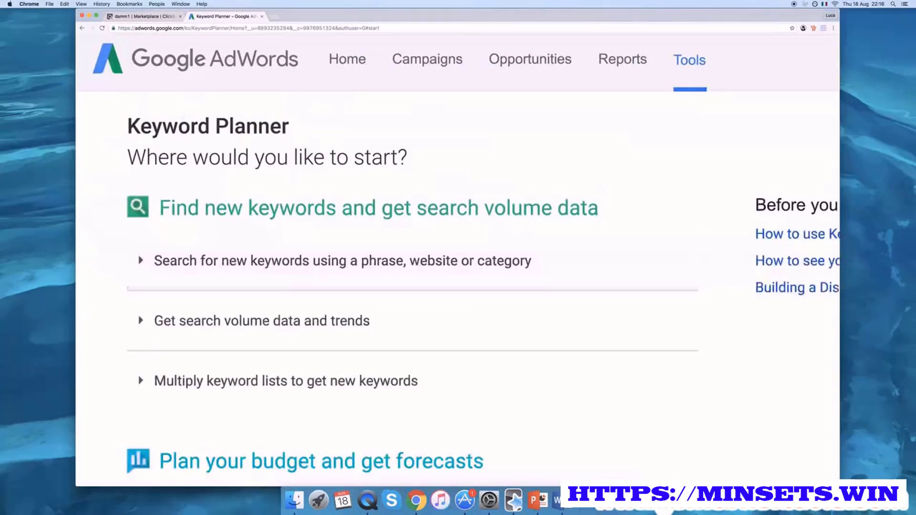
{"action": "left_click", "coordinate": [282, 258]}
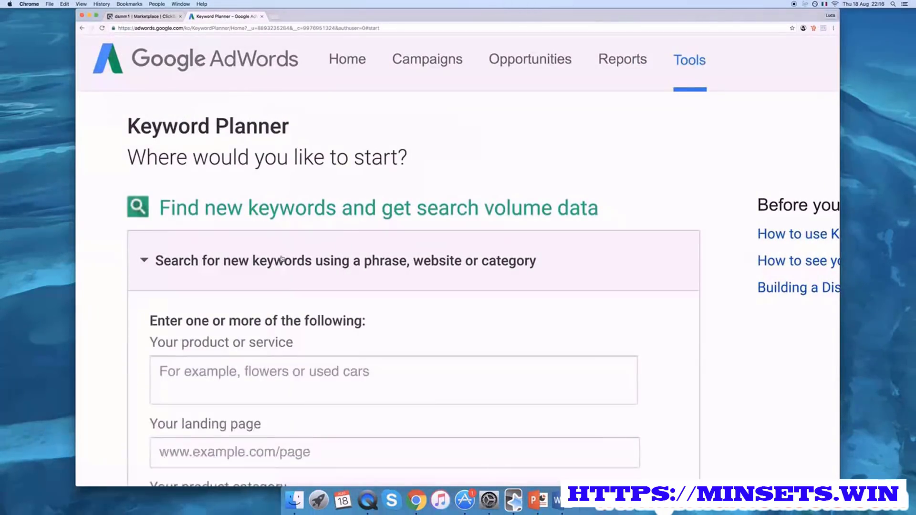
{"action": "scroll", "coordinate": [454, 204], "scroll_direction": "down", "scroll_amount": 3}
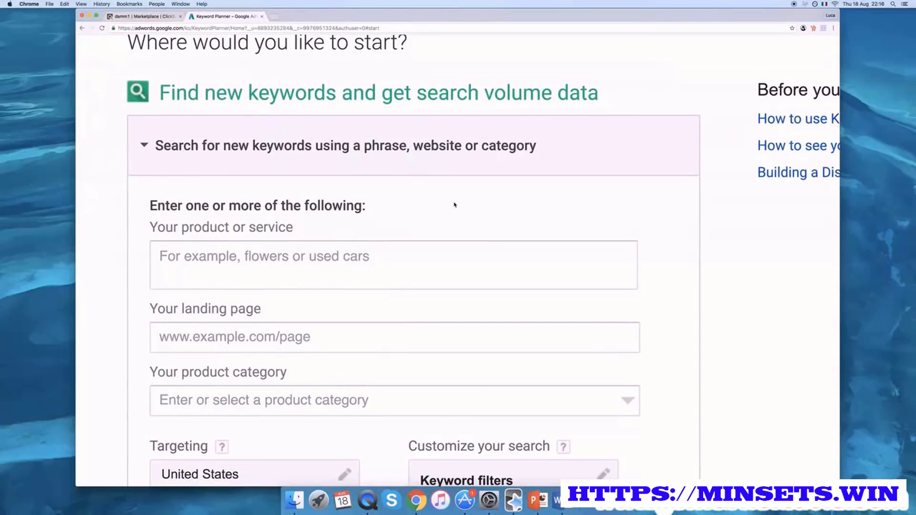
Get keyword ideas for the product or service "trading", targeting the United States in English.
{"action": "key", "text": "super+0"}
{"action": "left_click", "coordinate": [138, 150]}
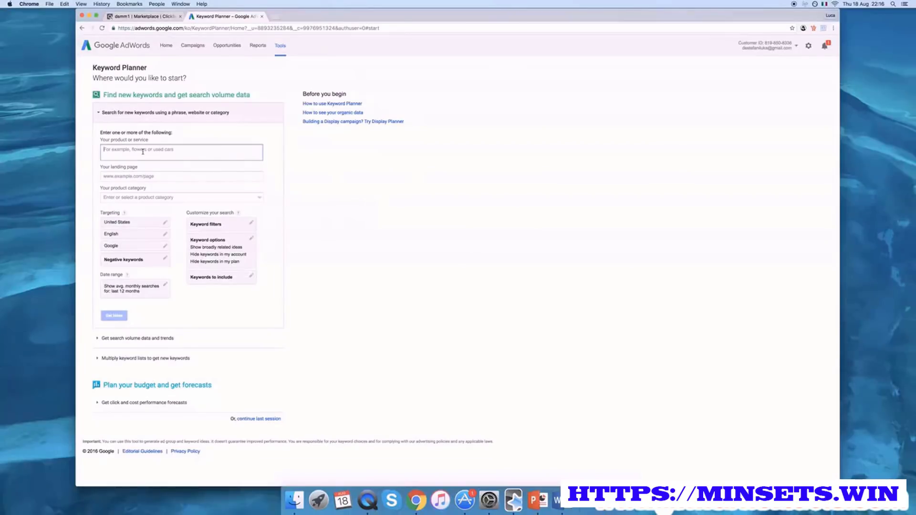
{"action": "type", "text": "trading"}
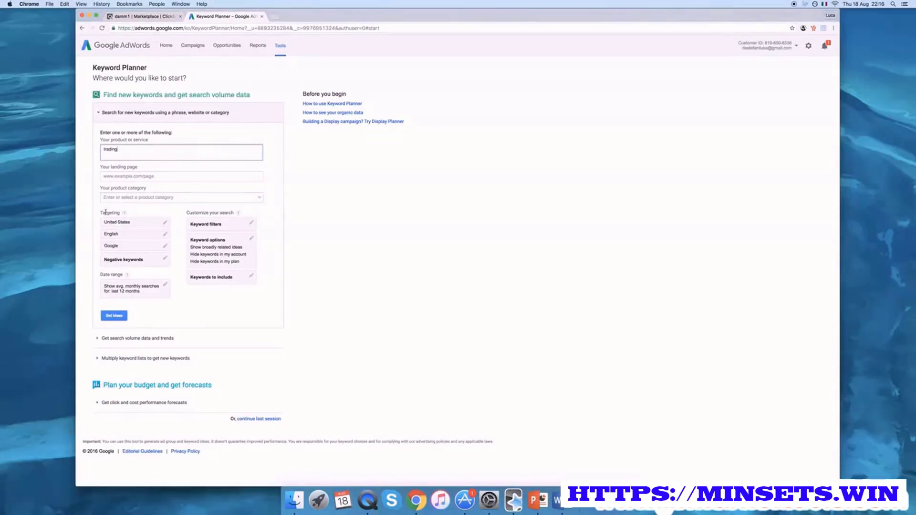
{"action": "left_click", "coordinate": [121, 316]}
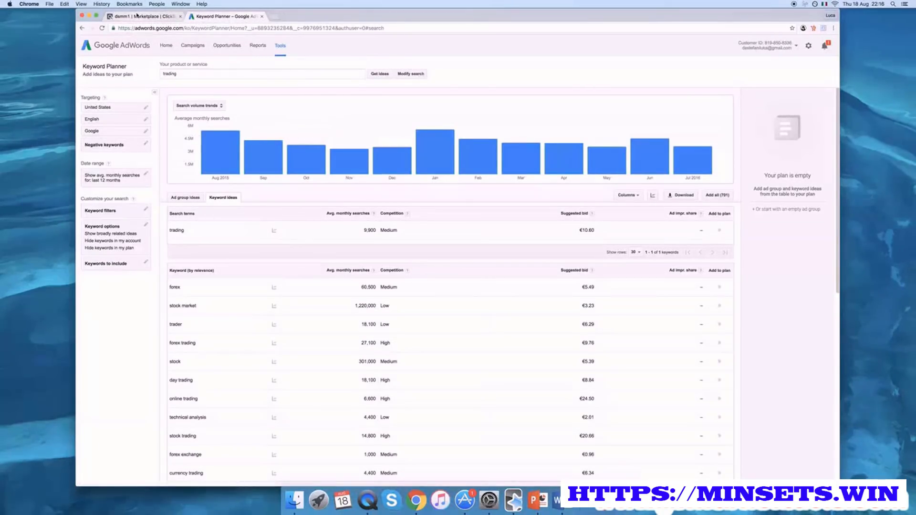
Switch to the ClickBank marketplace and search for "trading" products, keeping the results sorted by Gravity.
{"action": "left_click", "coordinate": [142, 18]}
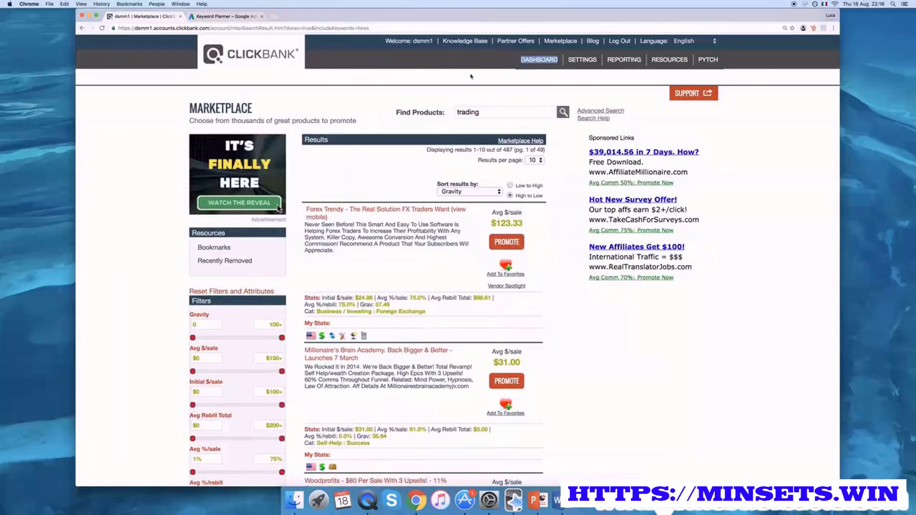
{"action": "left_click", "coordinate": [494, 112]}
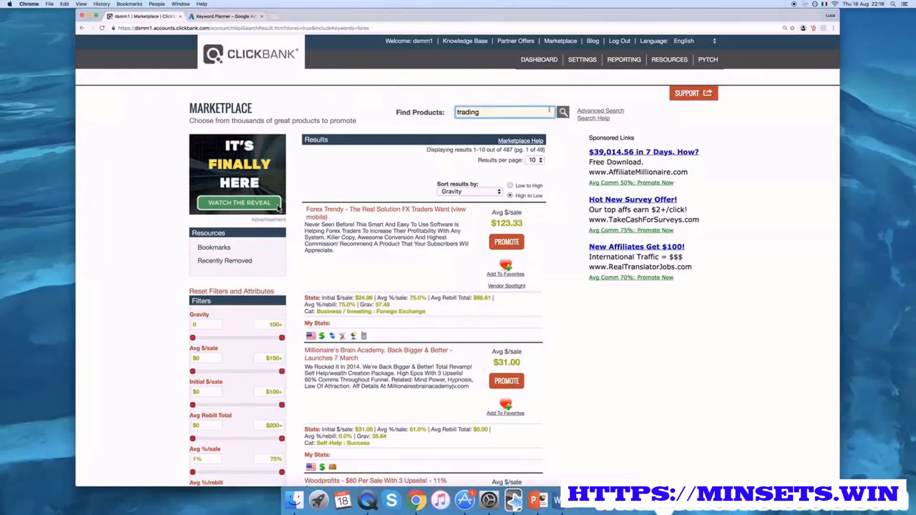
{"action": "left_click", "coordinate": [563, 112]}
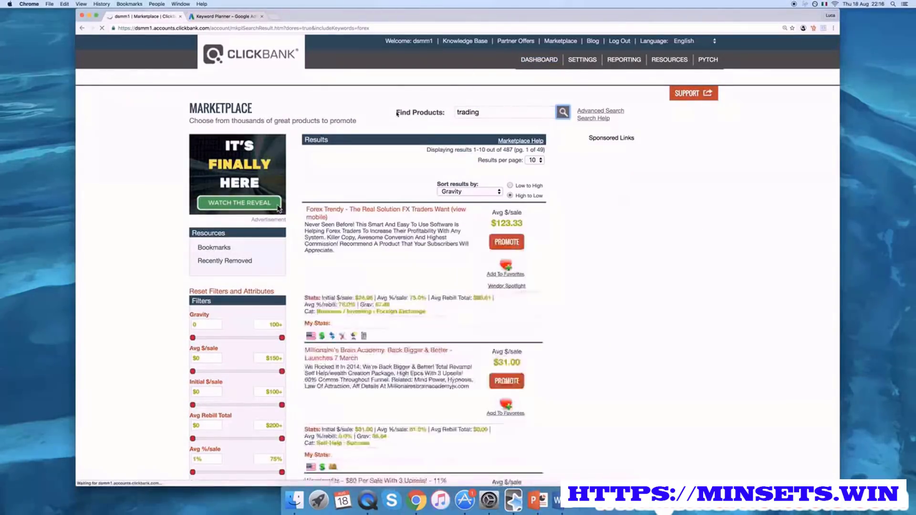
{"action": "scroll", "coordinate": [563, 231], "scroll_direction": "down", "scroll_amount": 1}
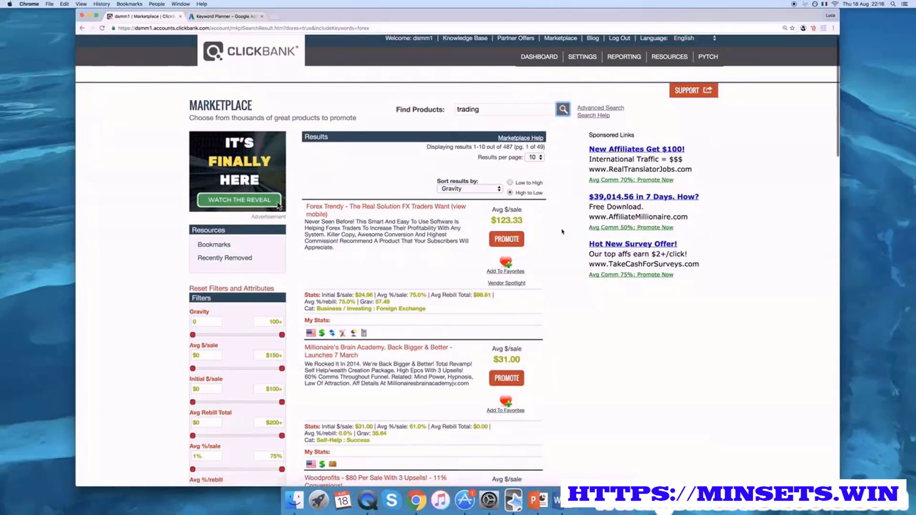
{"action": "left_click", "coordinate": [469, 191]}
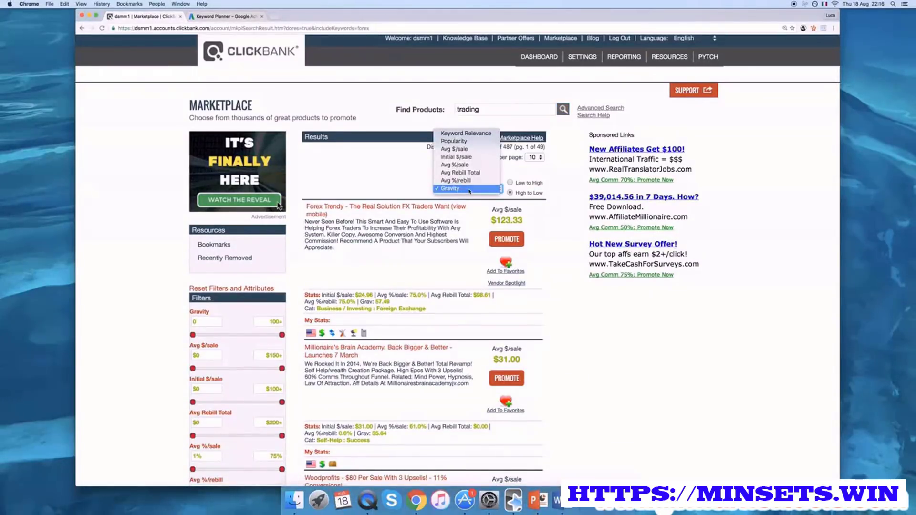
{"action": "left_click", "coordinate": [540, 215]}
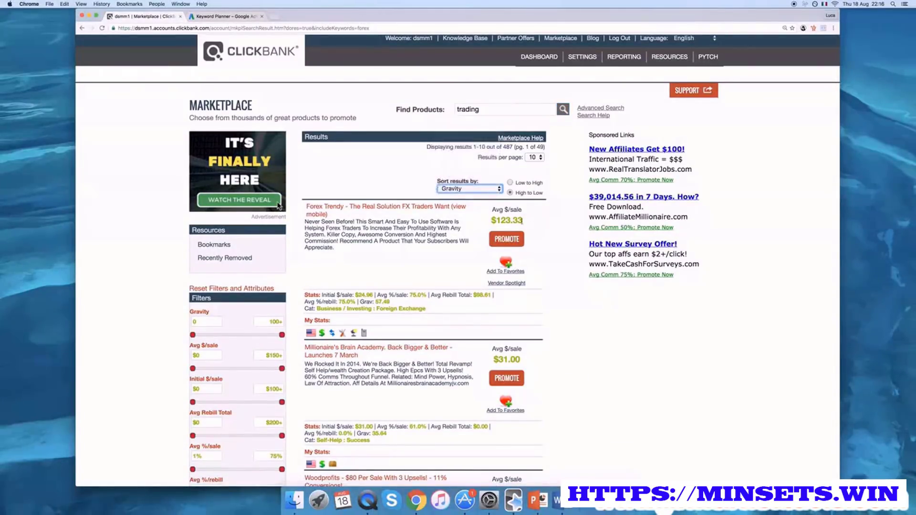
Examine the Forex Trendy listing's description and sales stats, including its commission and gravity figures.
{"action": "left_click", "coordinate": [508, 245]}
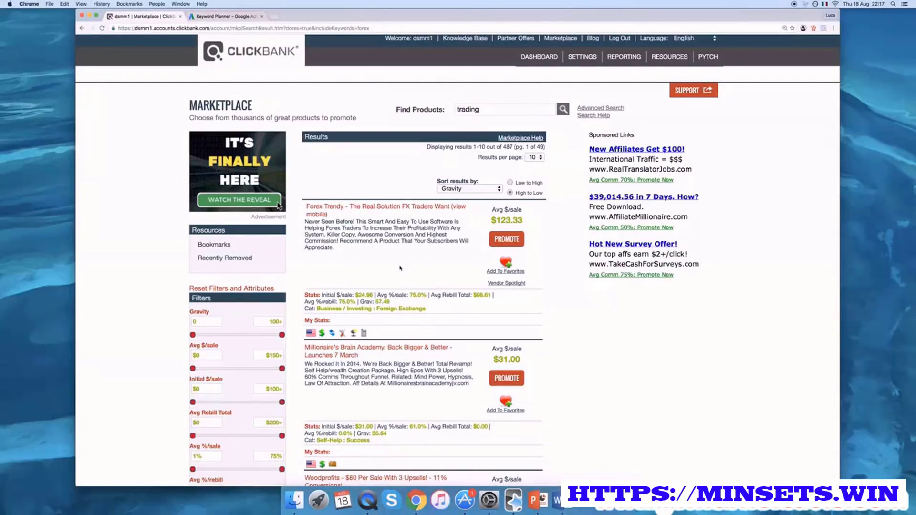
{"action": "scroll", "coordinate": [399, 268], "scroll_direction": "up", "scroll_amount": 5}
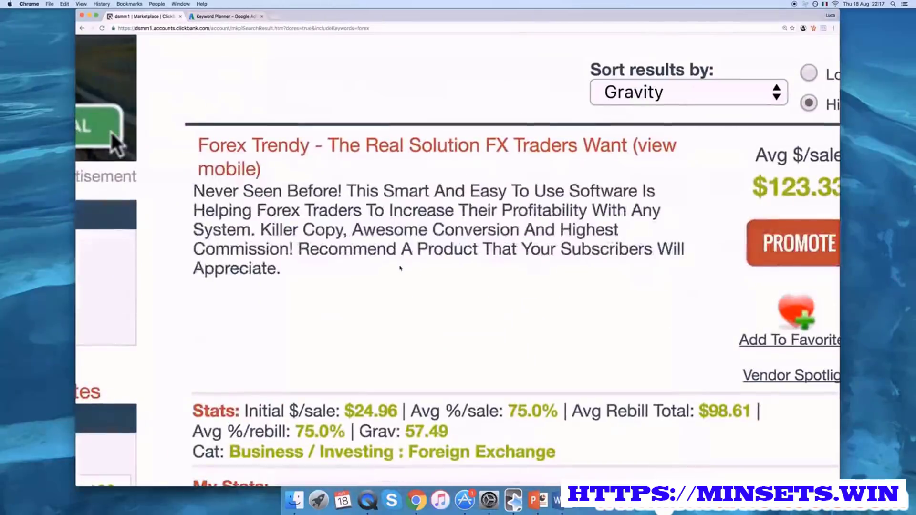
{"action": "scroll", "coordinate": [461, 289], "scroll_direction": "down", "scroll_amount": 5}
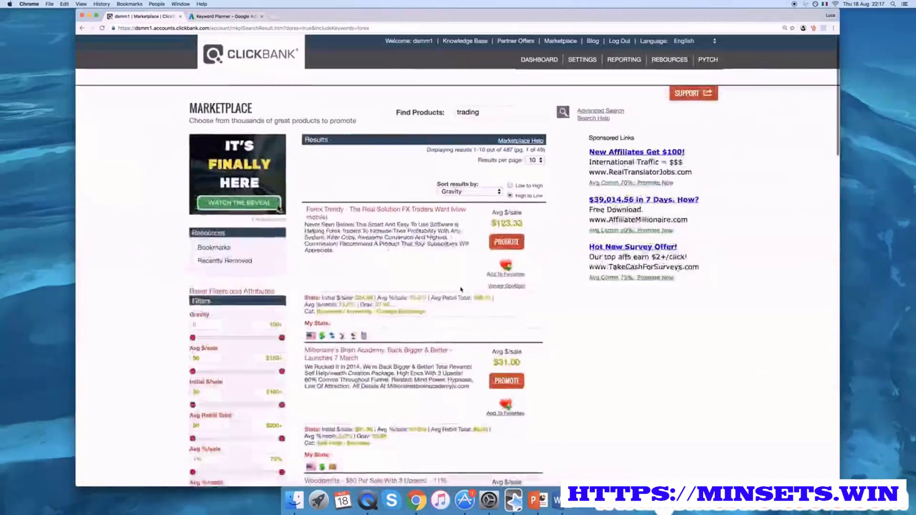
{"action": "scroll", "coordinate": [460, 290], "scroll_direction": "down", "scroll_amount": 1}
{"action": "scroll", "coordinate": [460, 289], "scroll_direction": "down", "scroll_amount": 2}
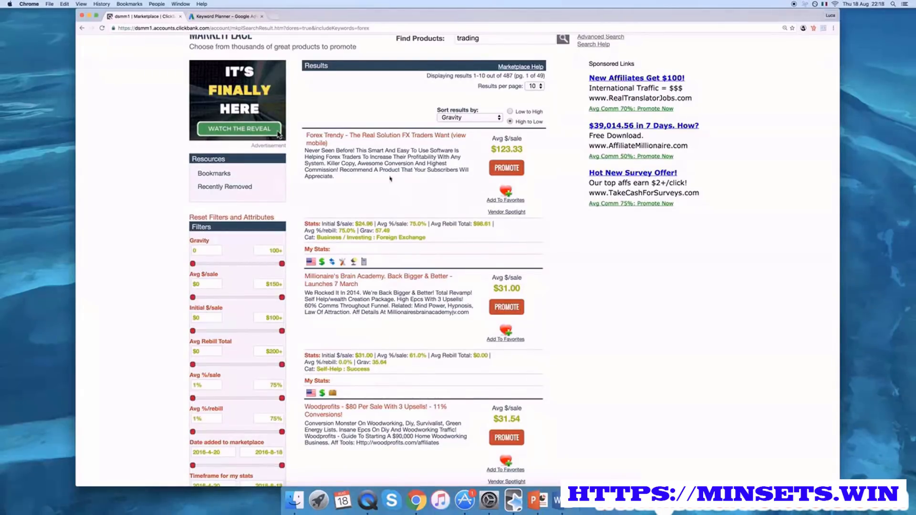
Open the sales pages of Forex Trendy and Millionaire's Brain Academy in separate new browser tabs.
{"action": "scroll", "coordinate": [386, 177], "scroll_direction": "down", "scroll_amount": 1}
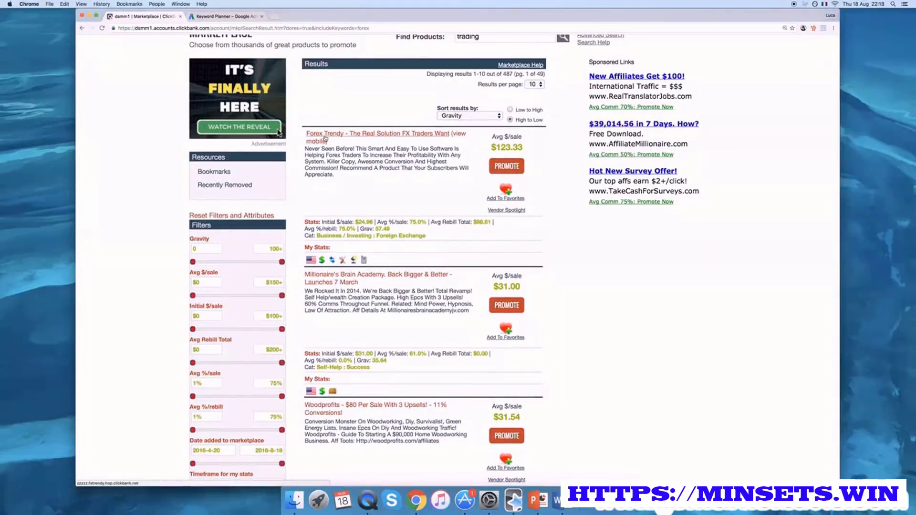
{"action": "right_click", "coordinate": [325, 139]}
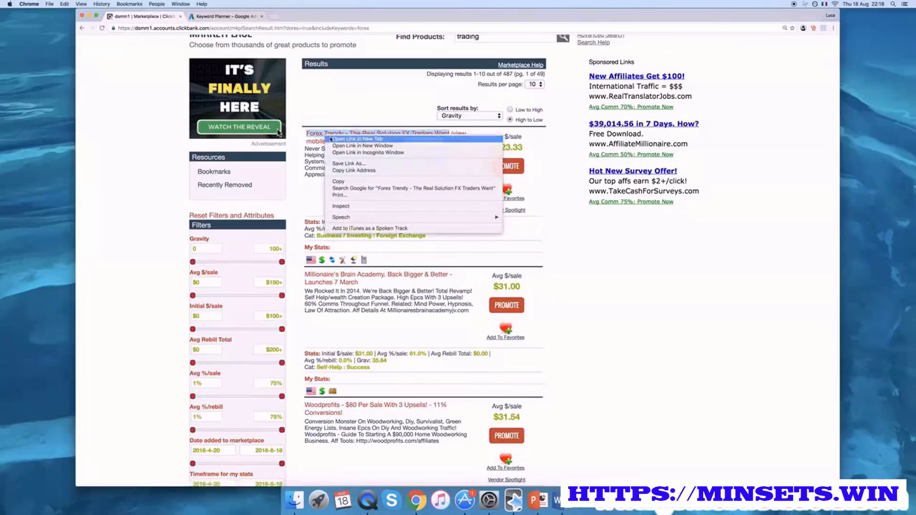
{"action": "left_click", "coordinate": [363, 135]}
{"action": "scroll", "coordinate": [379, 209], "scroll_direction": "down", "scroll_amount": 3}
{"action": "right_click", "coordinate": [376, 210]}
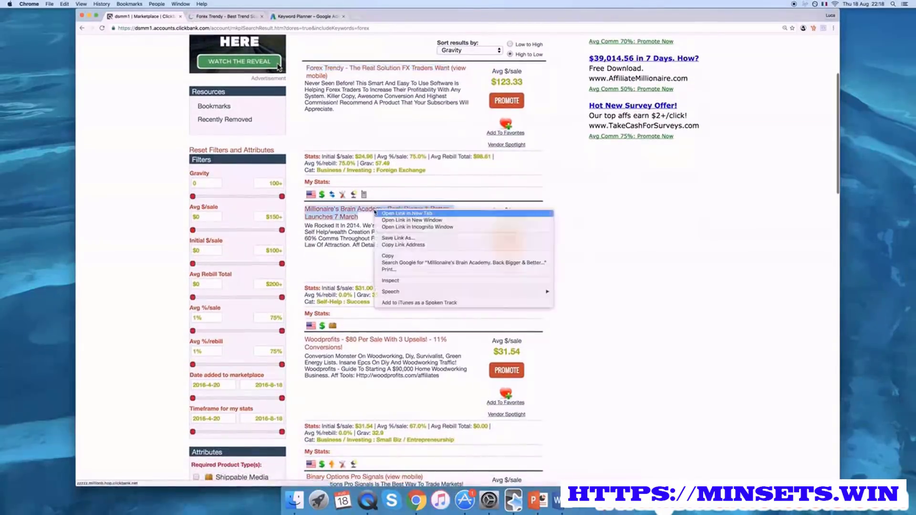
{"action": "left_click", "coordinate": [385, 214]}
Open the sales pages of Binary Options Pro Signals and Forex Enigma in separate new browser tabs.
{"action": "scroll", "coordinate": [395, 260], "scroll_direction": "down", "scroll_amount": 7}
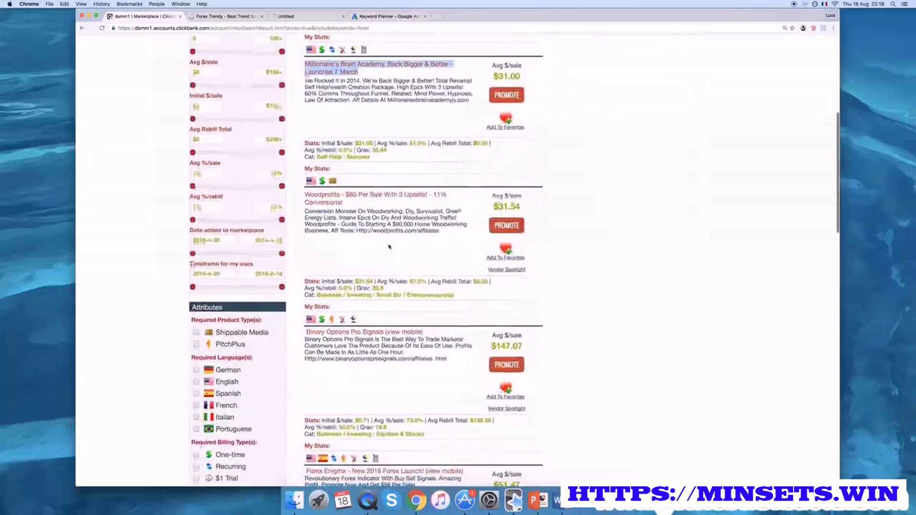
{"action": "scroll", "coordinate": [365, 276], "scroll_direction": "down", "scroll_amount": 3}
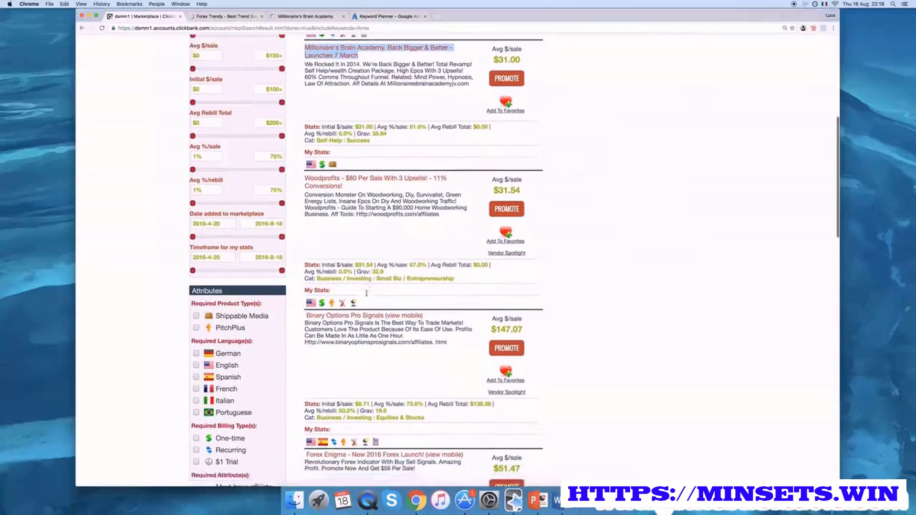
{"action": "right_click", "coordinate": [366, 259]}
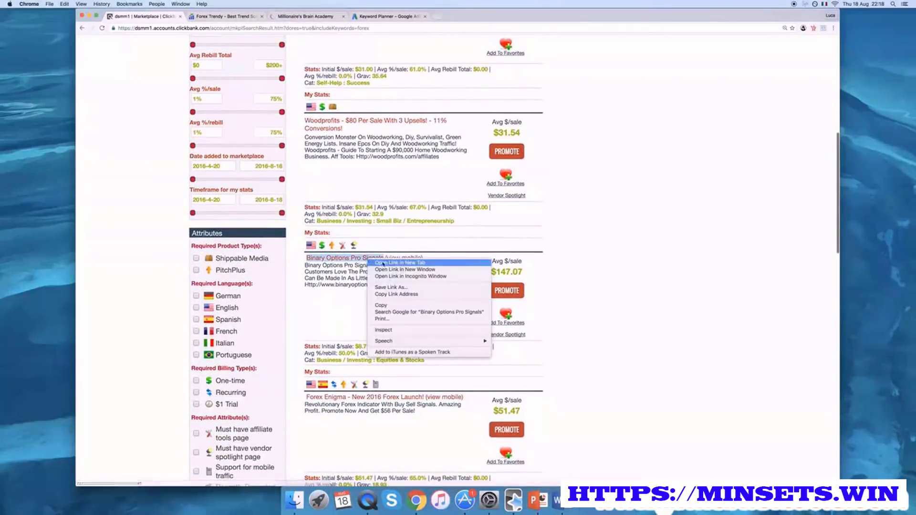
{"action": "left_click", "coordinate": [382, 302]}
{"action": "scroll", "coordinate": [379, 286], "scroll_direction": "down", "scroll_amount": 7}
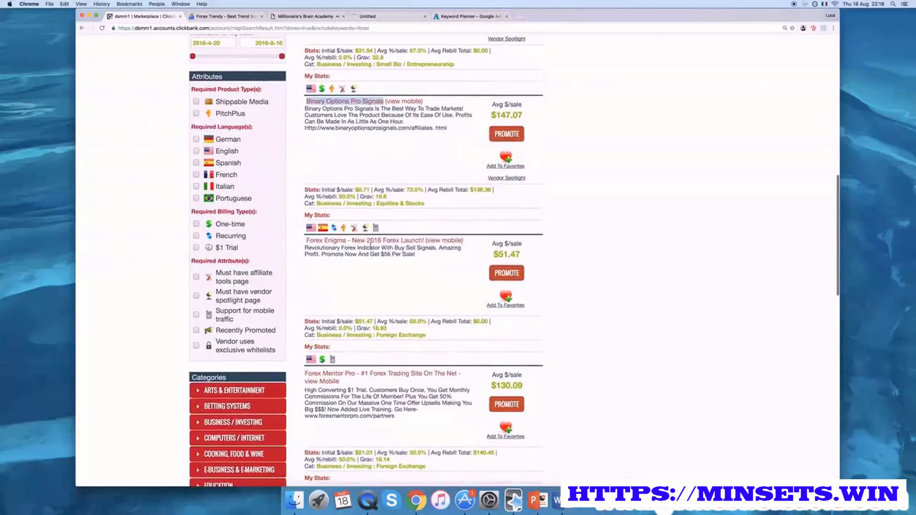
{"action": "right_click", "coordinate": [371, 243]}
{"action": "left_click", "coordinate": [382, 247]}
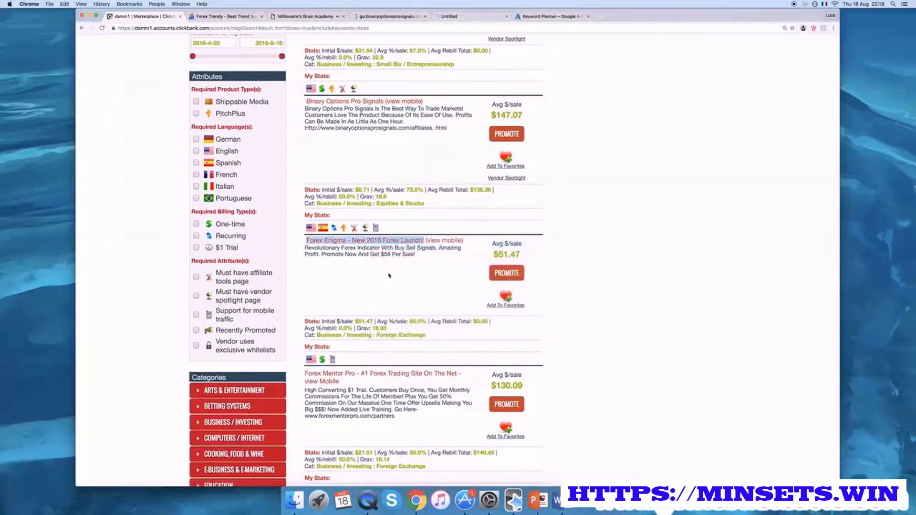
Open the sales pages of Forex Mentor Pro and EA Builder in separate new browser tabs.
{"action": "scroll", "coordinate": [389, 276], "scroll_direction": "down", "scroll_amount": 4}
{"action": "scroll", "coordinate": [389, 275], "scroll_direction": "down", "scroll_amount": 2}
{"action": "right_click", "coordinate": [387, 260]}
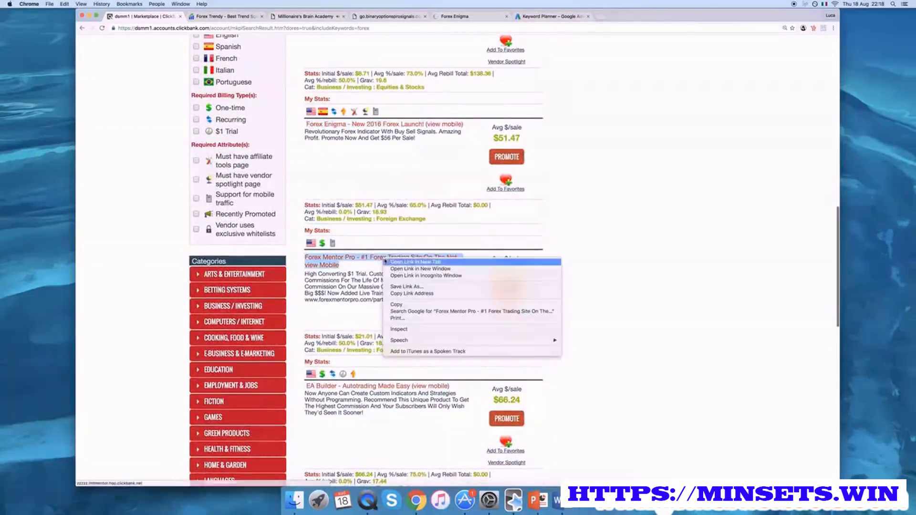
{"action": "left_click", "coordinate": [393, 261]}
{"action": "scroll", "coordinate": [386, 273], "scroll_direction": "down", "scroll_amount": 5}
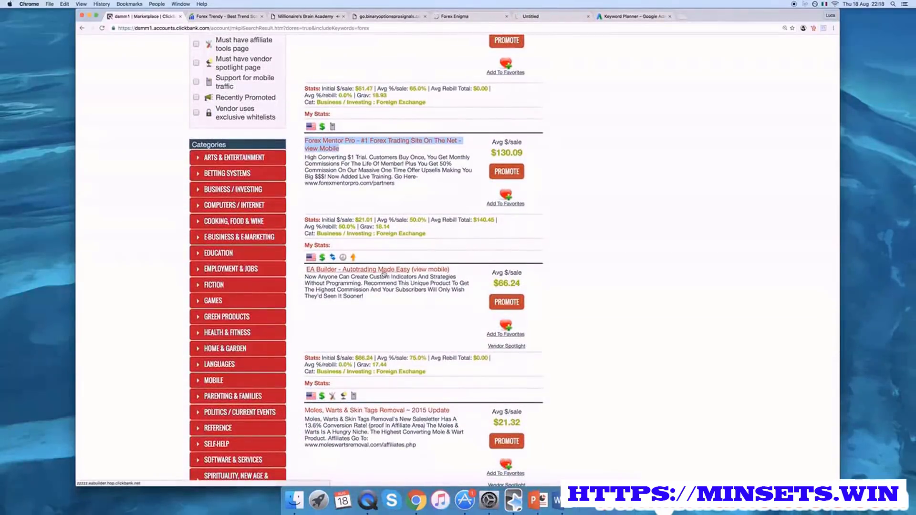
{"action": "right_click", "coordinate": [384, 271]}
{"action": "left_click", "coordinate": [391, 275]}
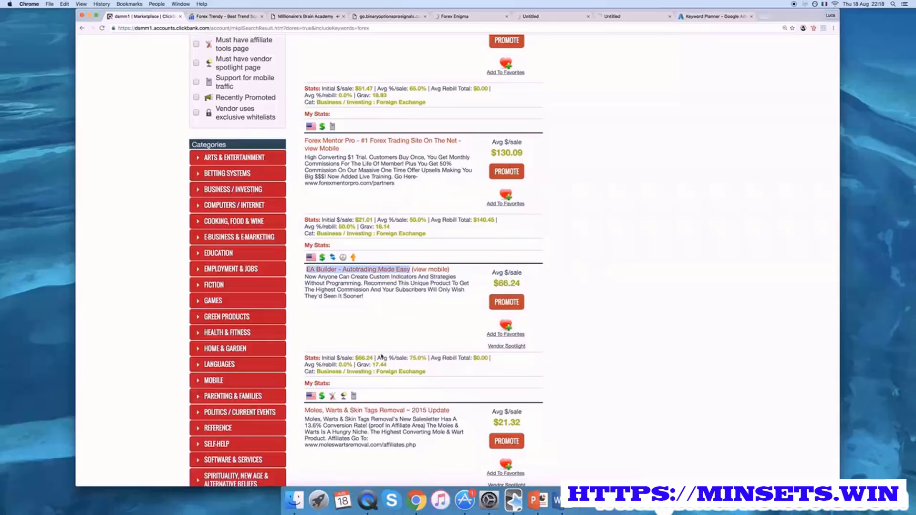
Open the sales pages of Binary Options Trading Signals Live! and Quantum Binary Signals Subscription in separate new browser tabs.
{"action": "scroll", "coordinate": [382, 356], "scroll_direction": "down", "scroll_amount": 8}
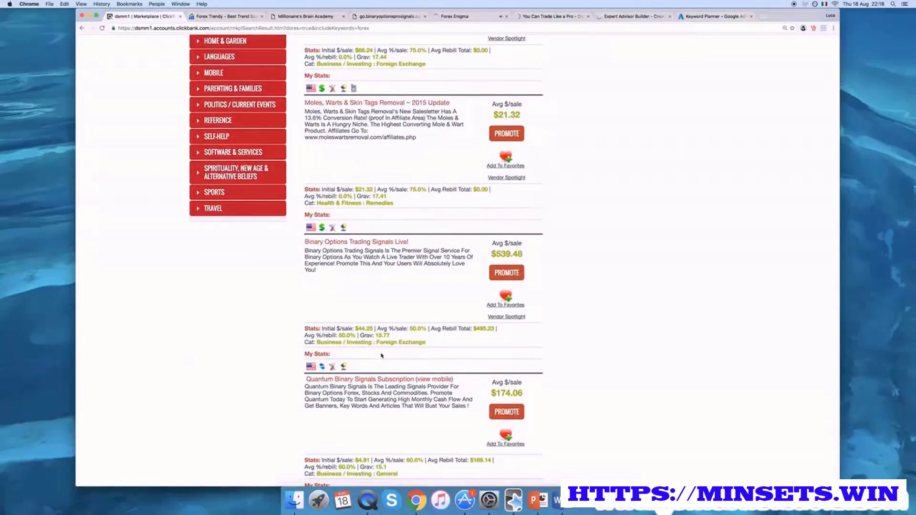
{"action": "right_click", "coordinate": [379, 243]}
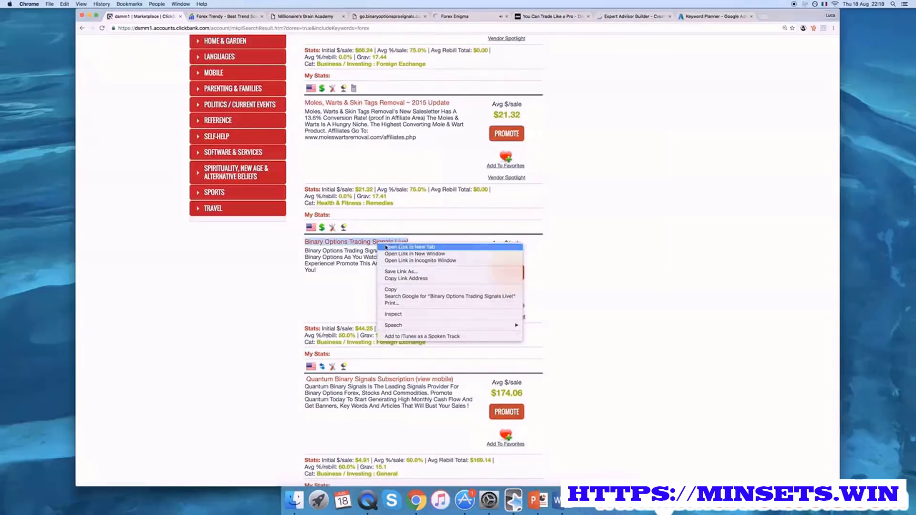
{"action": "left_click", "coordinate": [386, 247]}
{"action": "scroll", "coordinate": [374, 294], "scroll_direction": "down", "scroll_amount": 3}
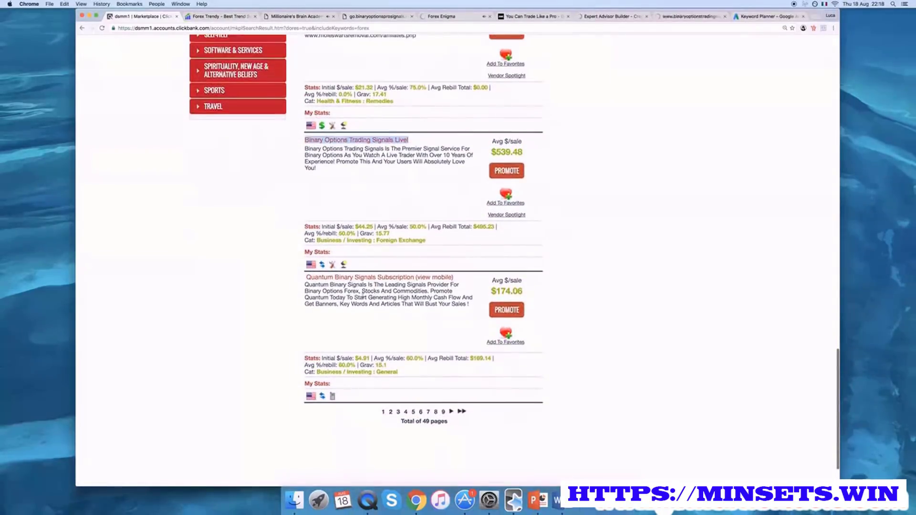
{"action": "right_click", "coordinate": [317, 277]}
{"action": "left_click", "coordinate": [327, 281]}
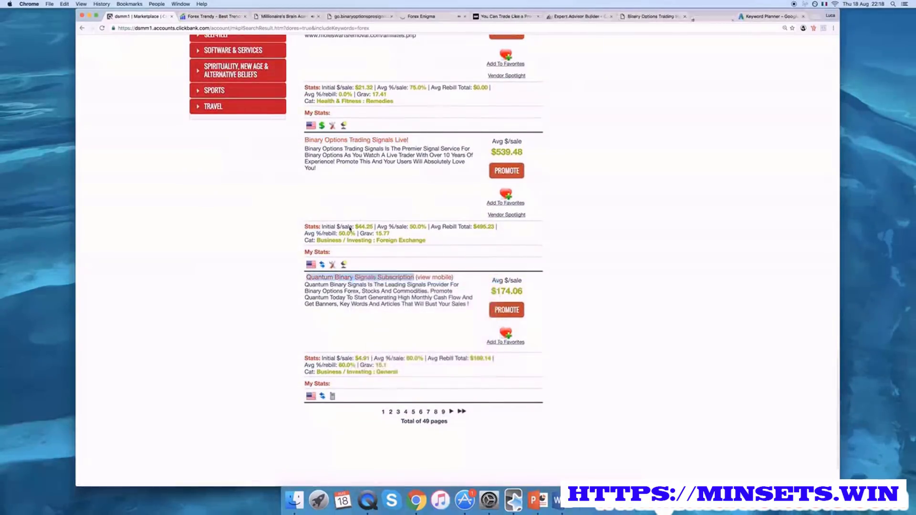
Review the Forex Trendy sales page from its headline down to the order section and footer links.
{"action": "scroll", "coordinate": [372, 191], "scroll_direction": "up", "scroll_amount": 20}
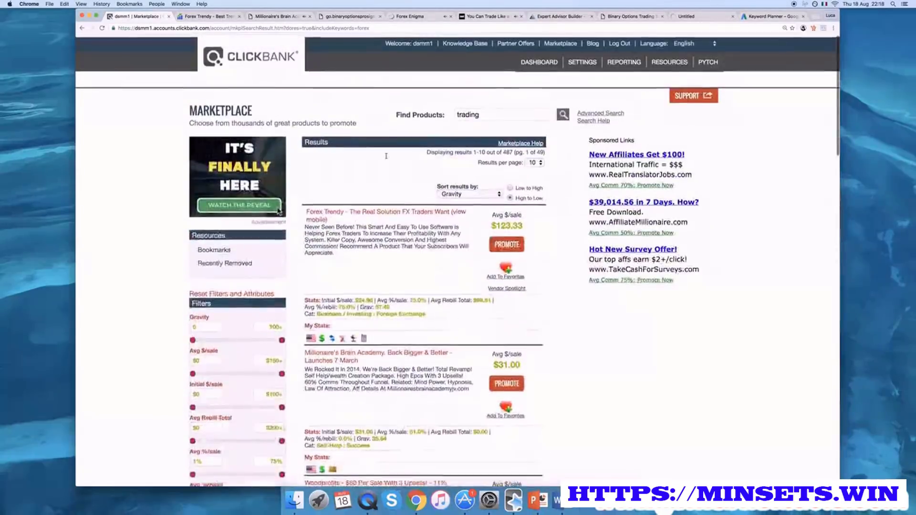
{"action": "left_click", "coordinate": [201, 19]}
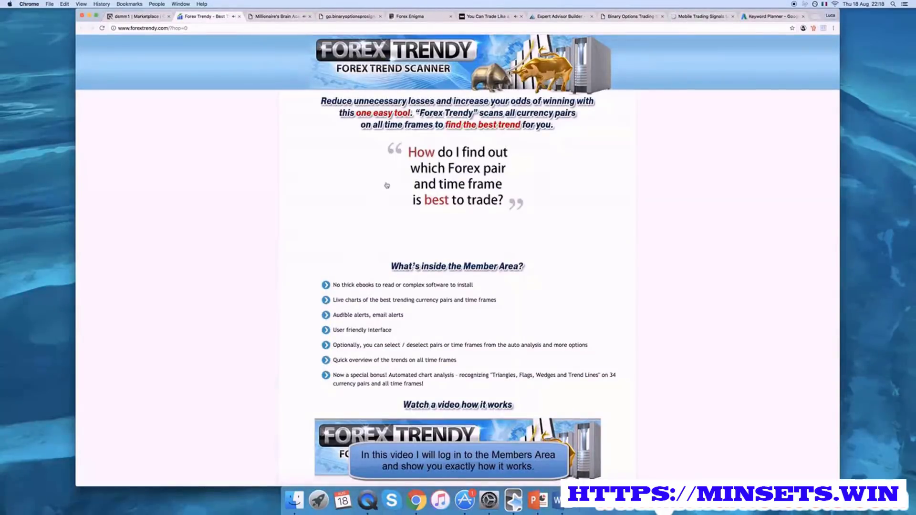
{"action": "scroll", "coordinate": [324, 235], "scroll_direction": "down", "scroll_amount": 20}
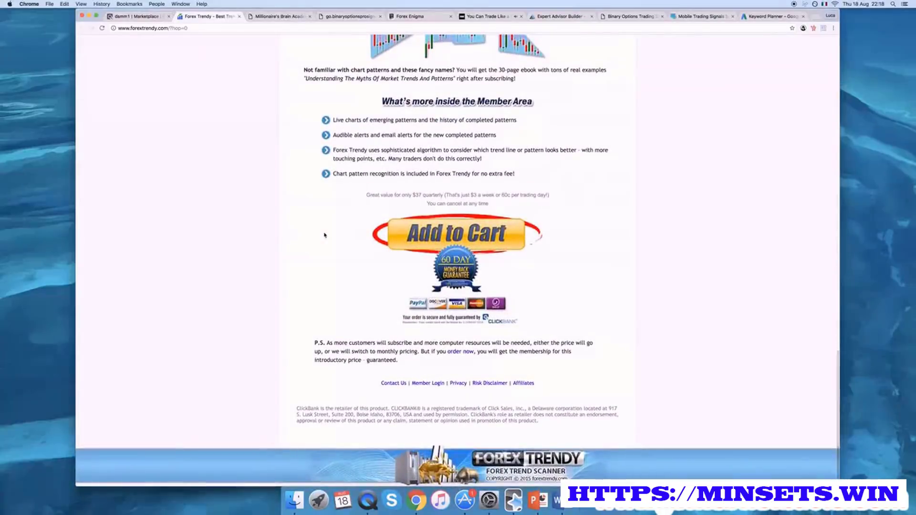
Look at the Millionaire's Brain Academy sales page and review the Binary Options Pro Signals page down to its closing trial offer and footer.
{"action": "scroll", "coordinate": [324, 235], "scroll_direction": "up", "scroll_amount": 20}
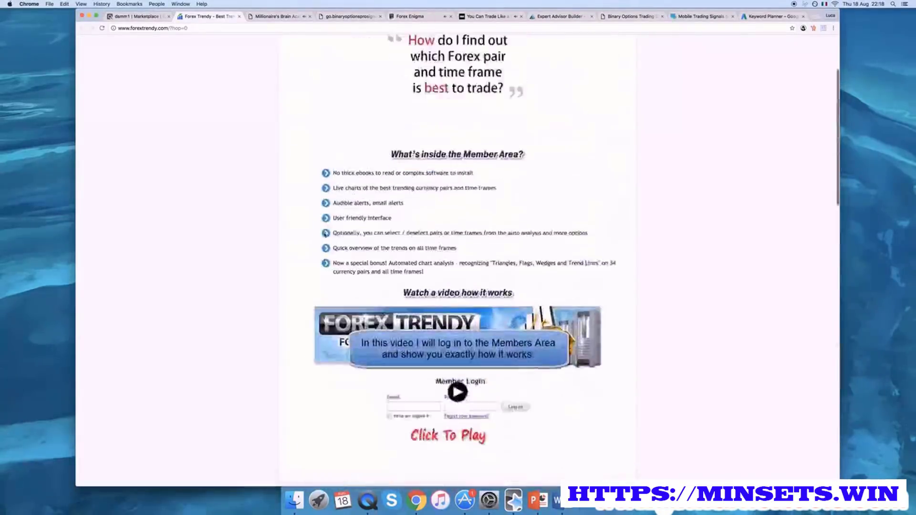
{"action": "left_click", "coordinate": [266, 14]}
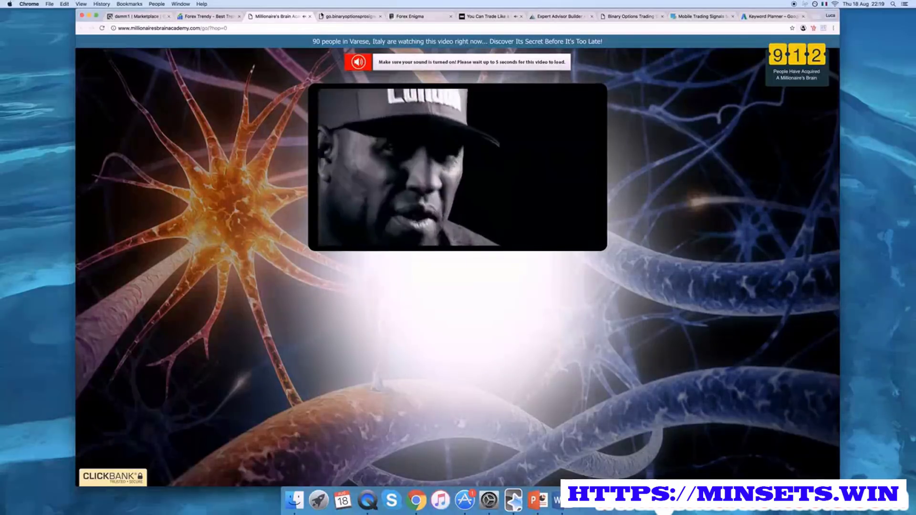
{"action": "left_click", "coordinate": [321, 17]}
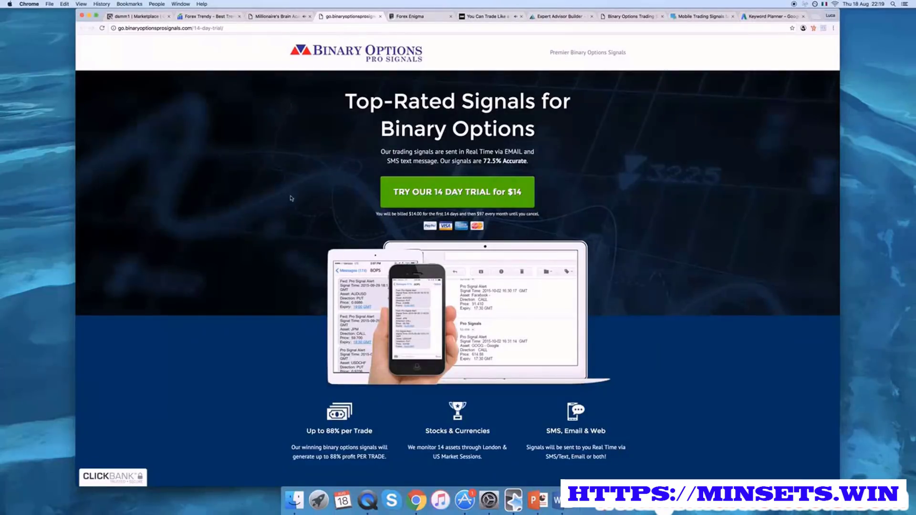
{"action": "scroll", "coordinate": [298, 252], "scroll_direction": "down", "scroll_amount": 20}
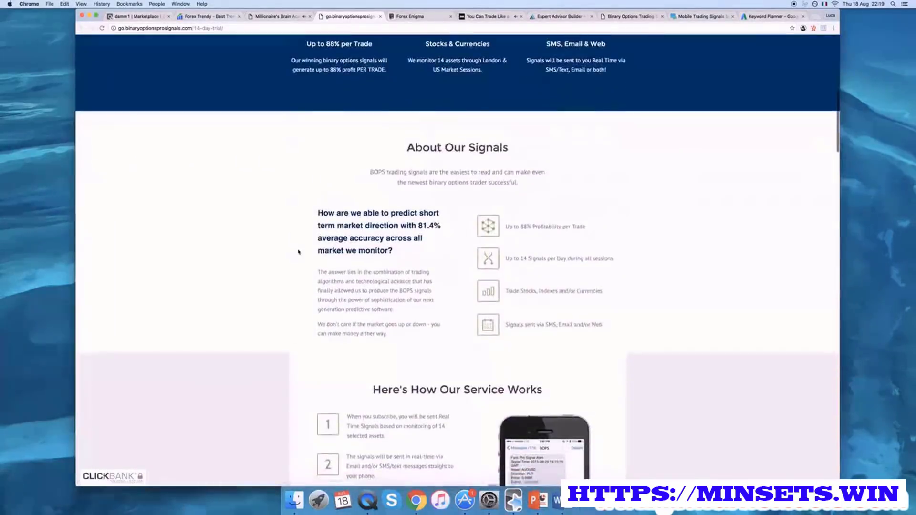
{"action": "scroll", "coordinate": [298, 251], "scroll_direction": "down", "scroll_amount": 20}
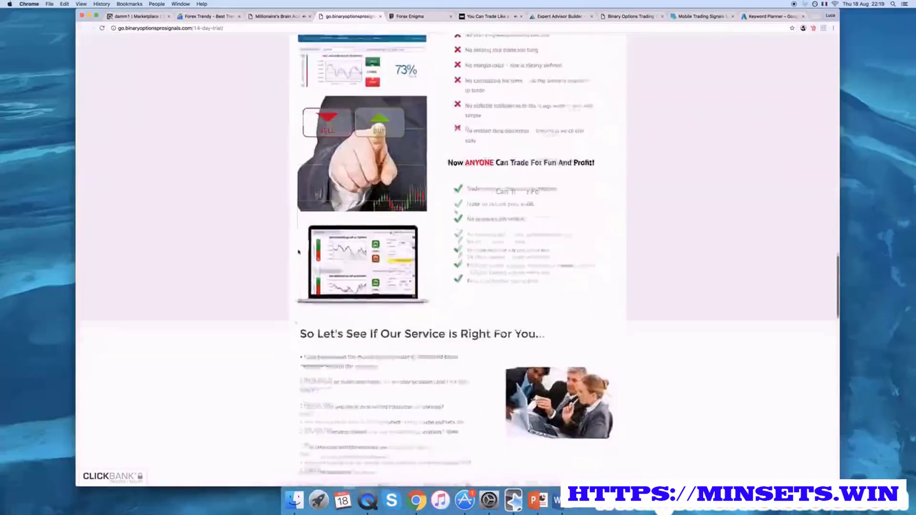
{"action": "scroll", "coordinate": [298, 252], "scroll_direction": "down", "scroll_amount": 4}
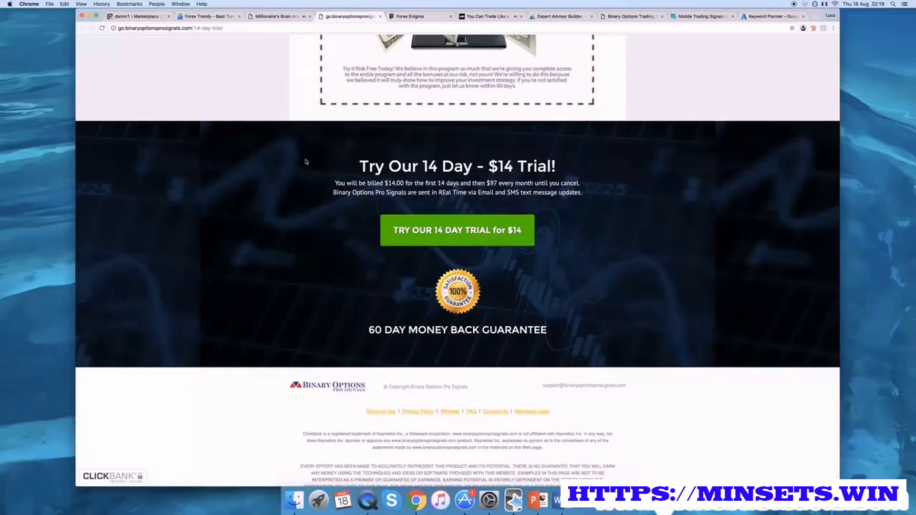
Review the Forex Enigma sales page, including its headline, profit charts, success story and product features.
{"action": "left_click", "coordinate": [413, 17]}
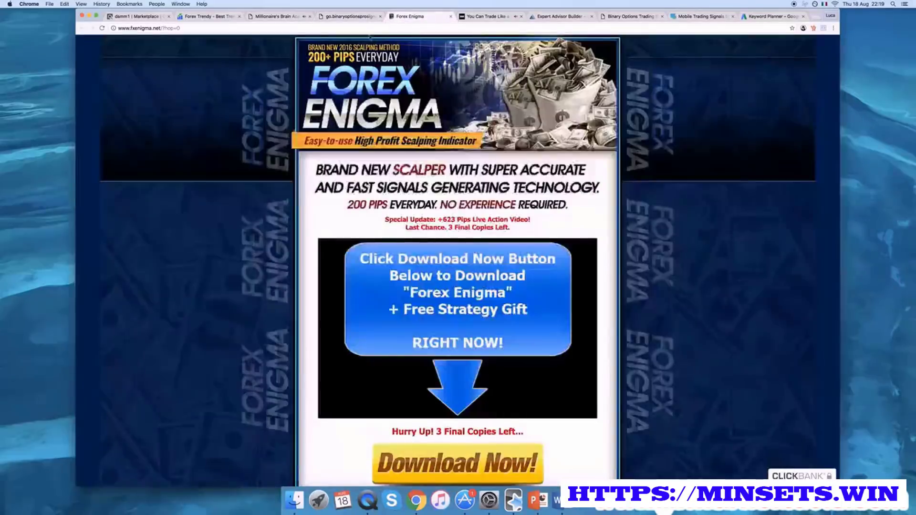
{"action": "scroll", "coordinate": [289, 141], "scroll_direction": "down", "scroll_amount": 2}
{"action": "scroll", "coordinate": [289, 141], "scroll_direction": "down", "scroll_amount": 4}
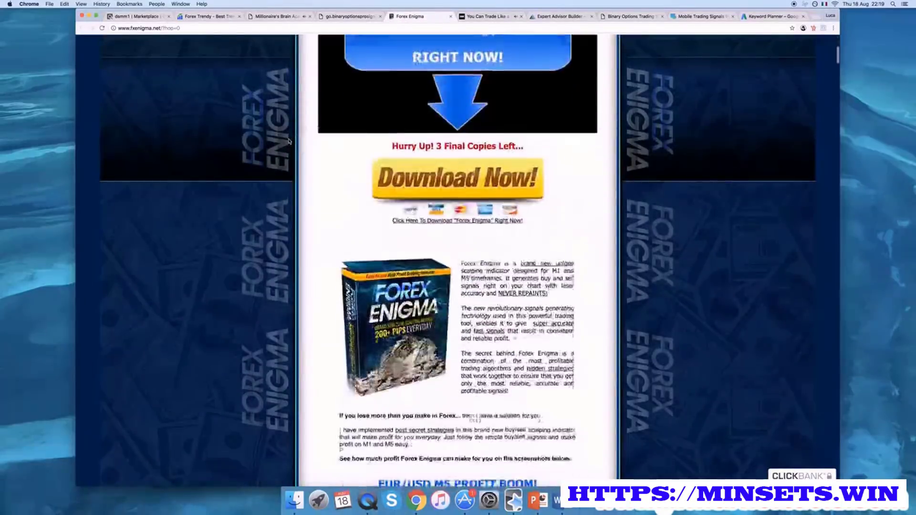
{"action": "scroll", "coordinate": [289, 140], "scroll_direction": "down", "scroll_amount": 20}
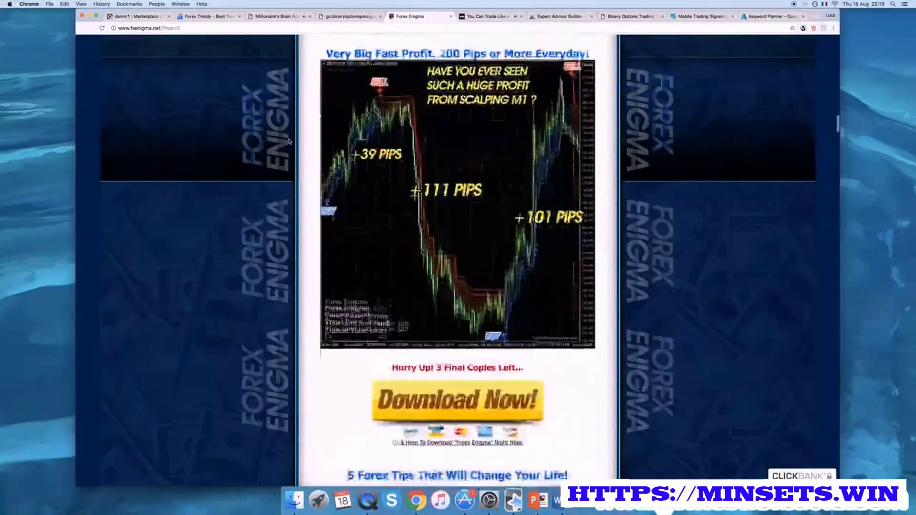
{"action": "scroll", "coordinate": [289, 140], "scroll_direction": "down", "scroll_amount": 10}
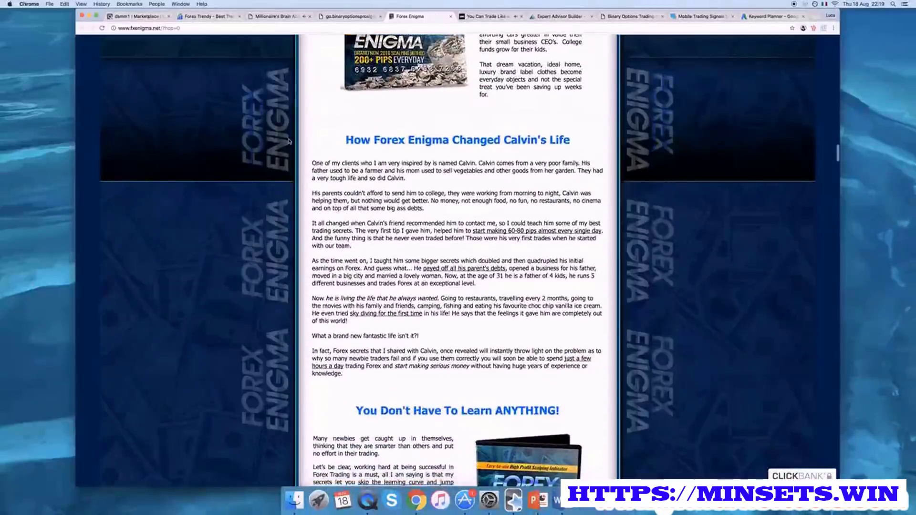
{"action": "scroll", "coordinate": [289, 141], "scroll_direction": "up", "scroll_amount": 20}
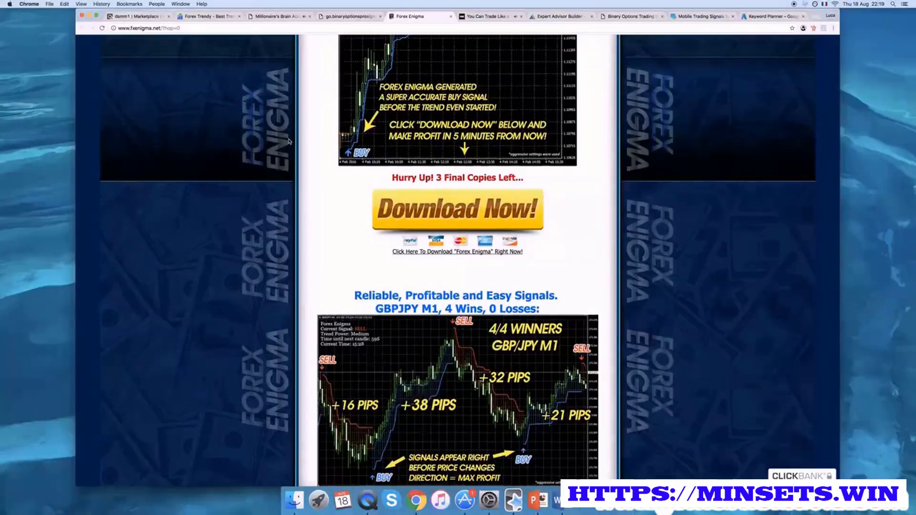
{"action": "scroll", "coordinate": [288, 140], "scroll_direction": "down", "scroll_amount": 10}
{"action": "scroll", "coordinate": [288, 141], "scroll_direction": "down", "scroll_amount": 20}
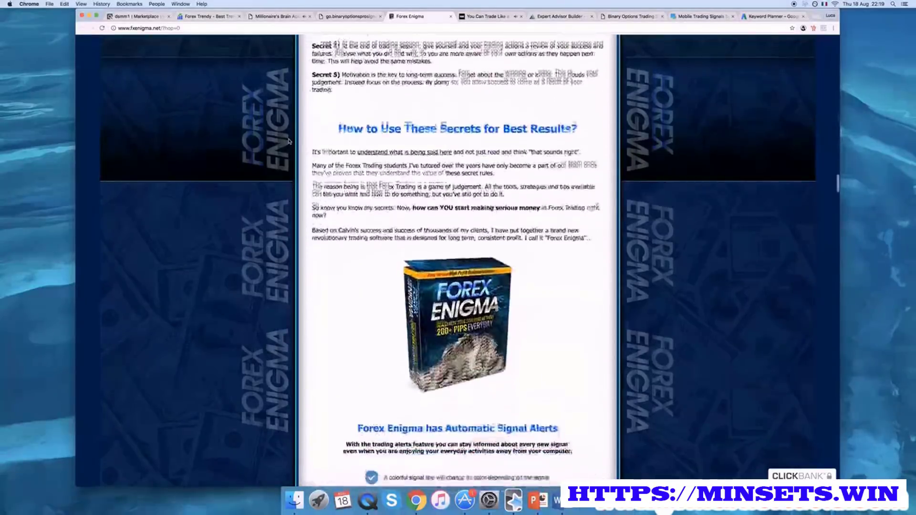
Review the Forex Mentor Pro sales page down to its FAQ and the EA Builder page down to its bonuses and plans.
{"action": "left_click", "coordinate": [490, 17]}
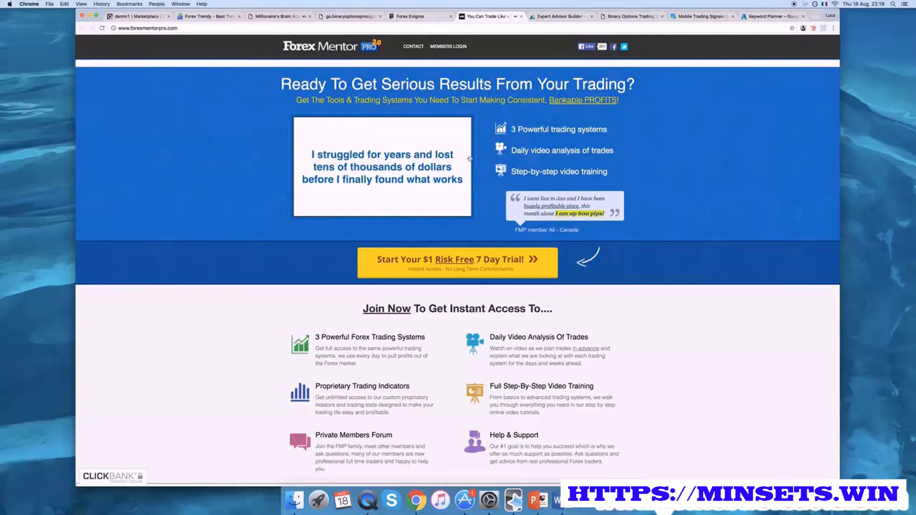
{"action": "scroll", "coordinate": [317, 293], "scroll_direction": "down", "scroll_amount": 10}
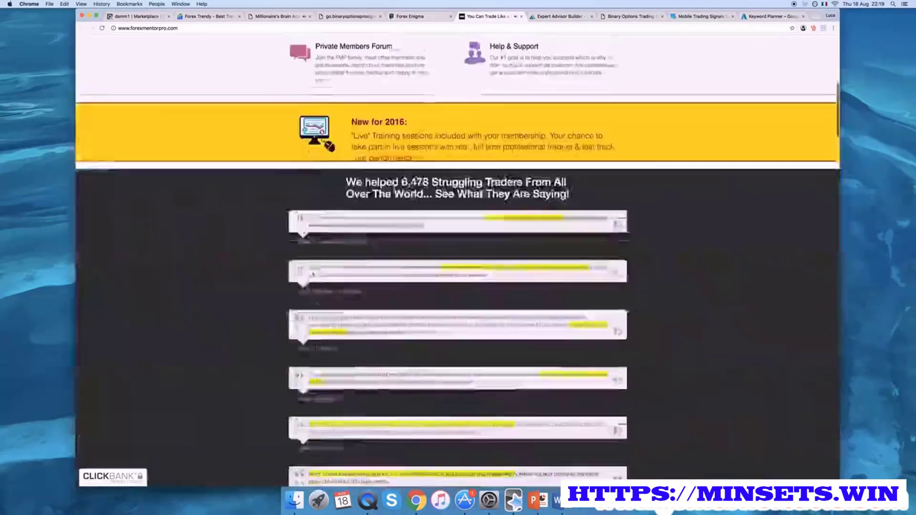
{"action": "scroll", "coordinate": [633, 274], "scroll_direction": "down", "scroll_amount": 15}
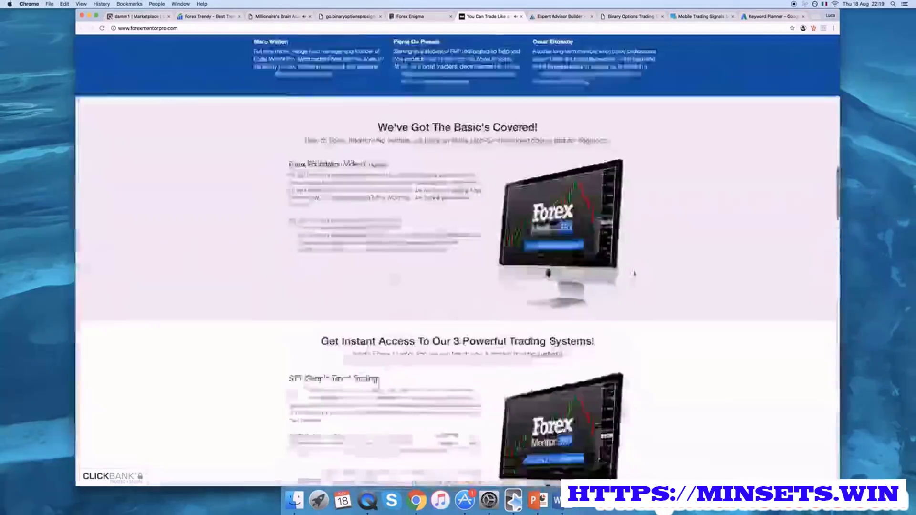
{"action": "scroll", "coordinate": [633, 274], "scroll_direction": "down", "scroll_amount": 15}
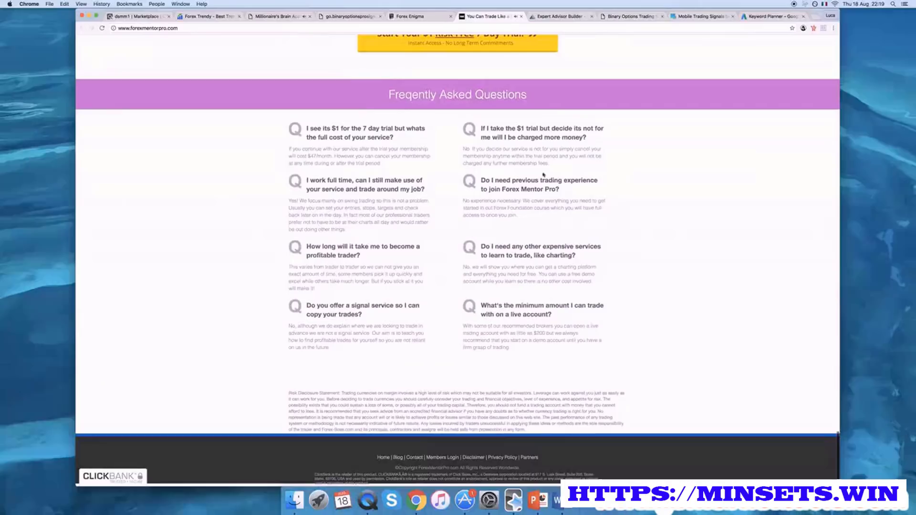
{"action": "left_click", "coordinate": [558, 16]}
{"action": "scroll", "coordinate": [248, 214], "scroll_direction": "down", "scroll_amount": 20}
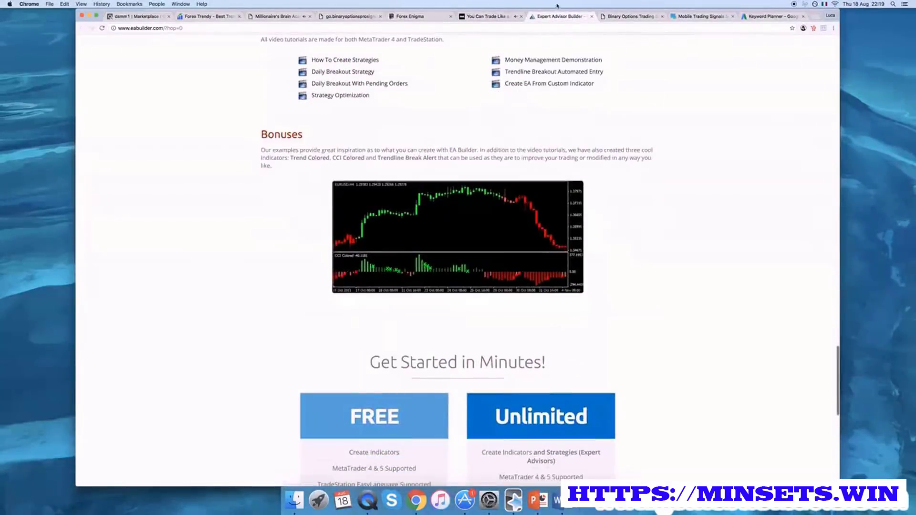
Review the Binary Options Trading Signals page from its headline to the membership offer and return to the page's start.
{"action": "left_click", "coordinate": [620, 16]}
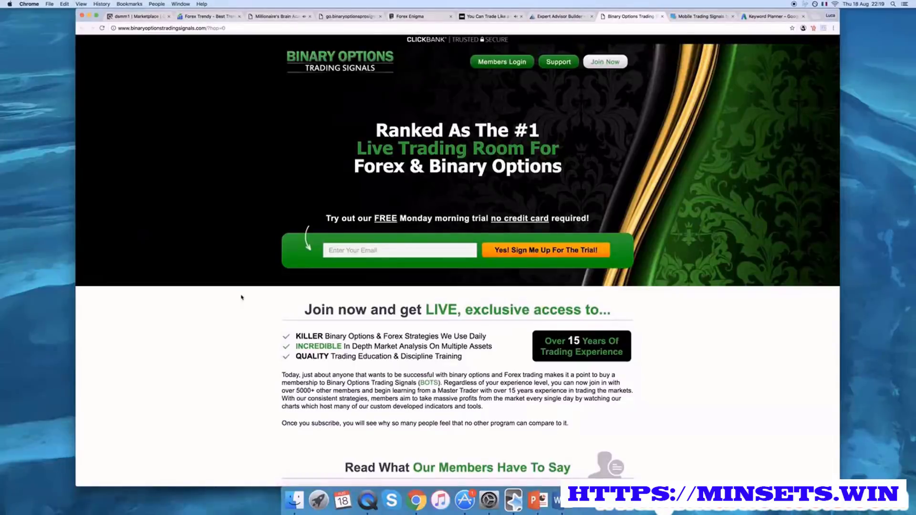
{"action": "scroll", "coordinate": [242, 297], "scroll_direction": "down", "scroll_amount": 4}
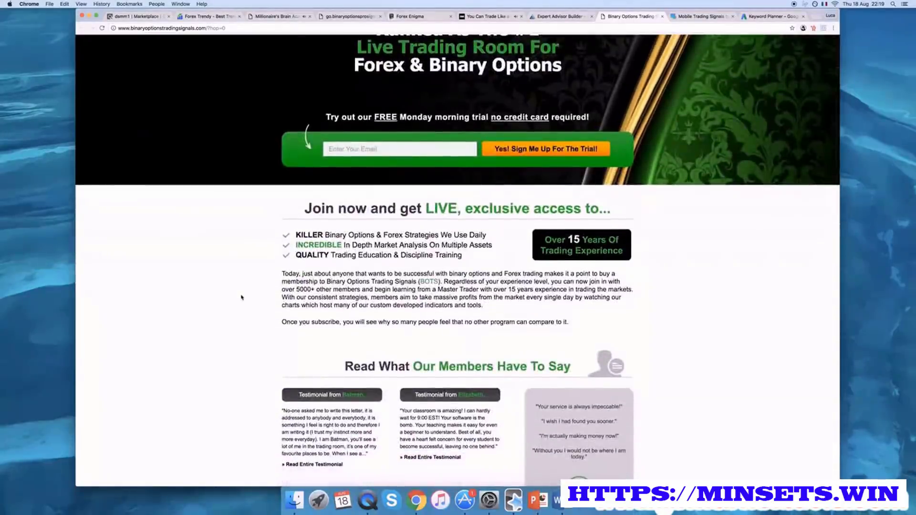
{"action": "scroll", "coordinate": [241, 297], "scroll_direction": "down", "scroll_amount": 15}
{"action": "scroll", "coordinate": [255, 261], "scroll_direction": "up", "scroll_amount": 3}
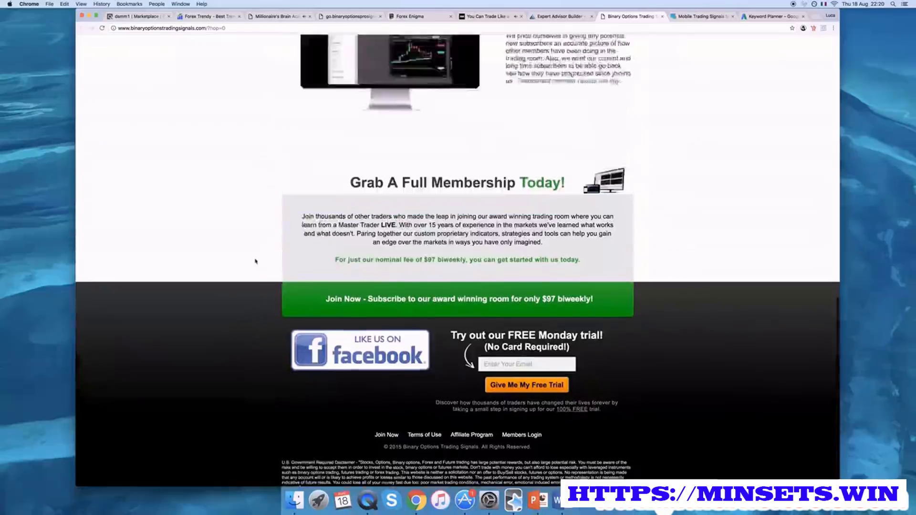
{"action": "scroll", "coordinate": [255, 262], "scroll_direction": "up", "scroll_amount": 15}
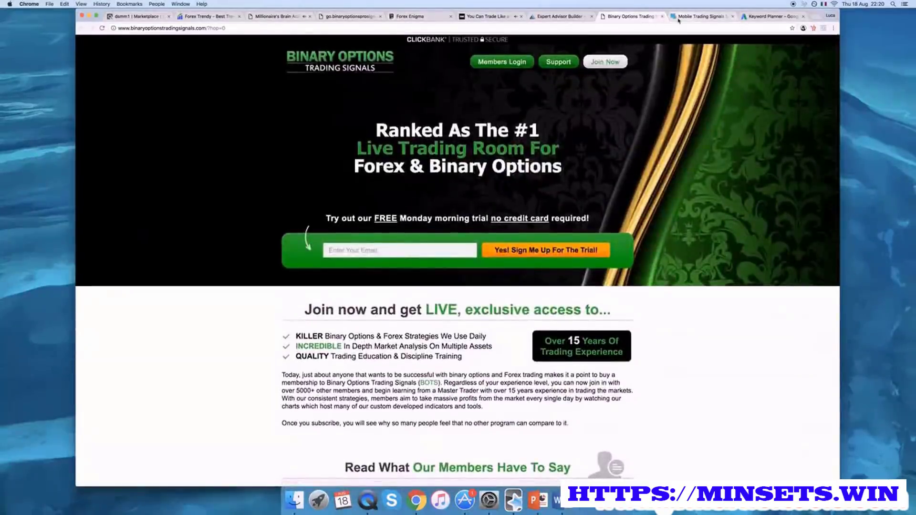
Review the Quantum Binary Signals page from its introduction through the trade results to the footer, and return to the introduction.
{"action": "left_click", "coordinate": [679, 20]}
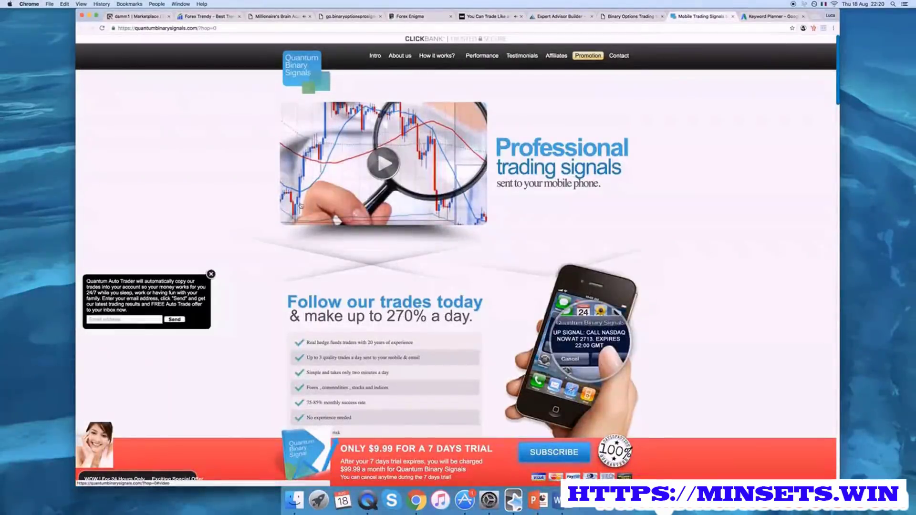
{"action": "scroll", "coordinate": [511, 205], "scroll_direction": "down", "scroll_amount": 10}
{"action": "scroll", "coordinate": [299, 205], "scroll_direction": "down", "scroll_amount": 10}
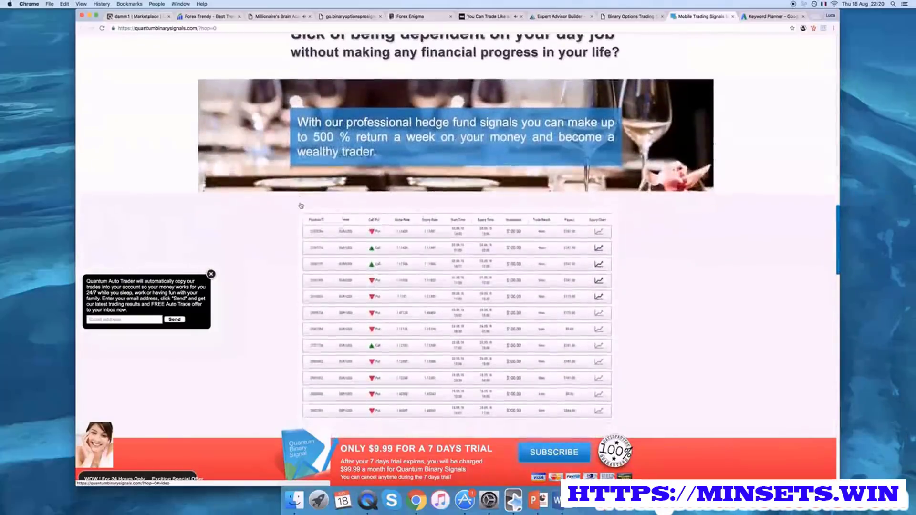
{"action": "scroll", "coordinate": [299, 205], "scroll_direction": "down", "scroll_amount": 10}
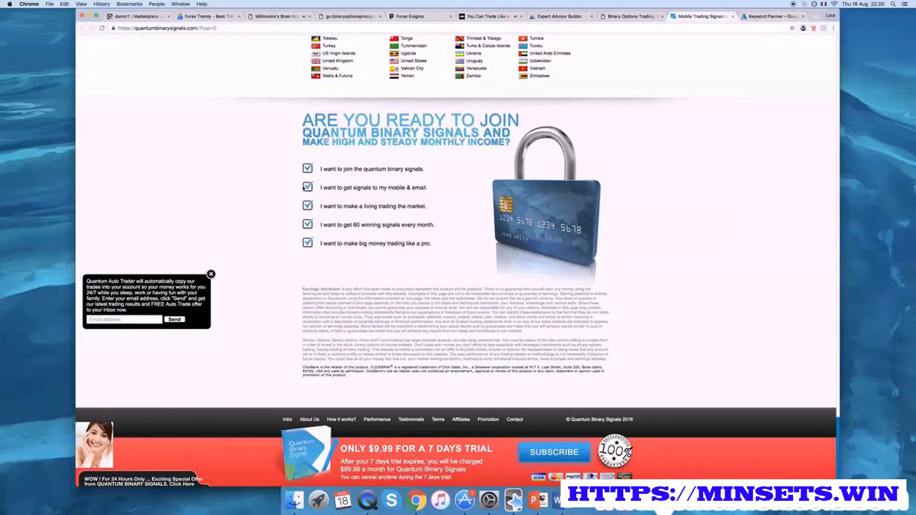
{"action": "scroll", "coordinate": [303, 187], "scroll_direction": "up", "scroll_amount": 20}
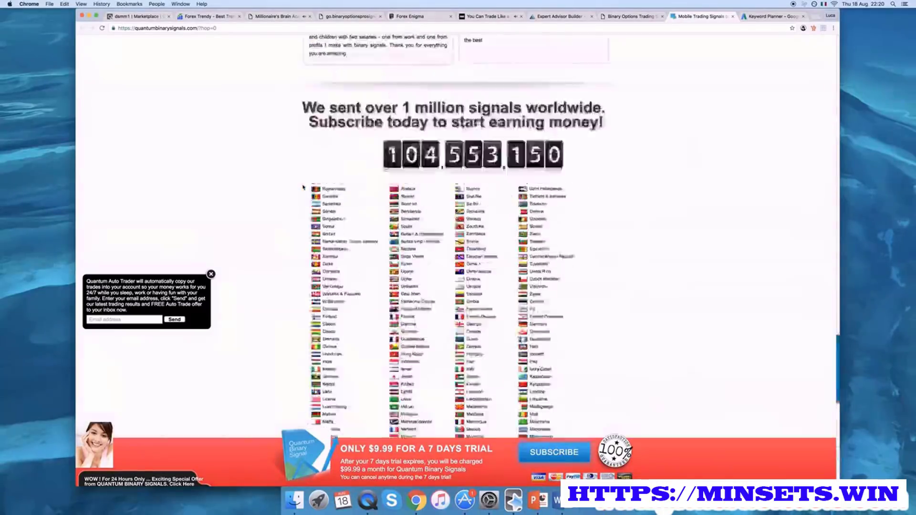
{"action": "scroll", "coordinate": [303, 187], "scroll_direction": "up", "scroll_amount": 1}
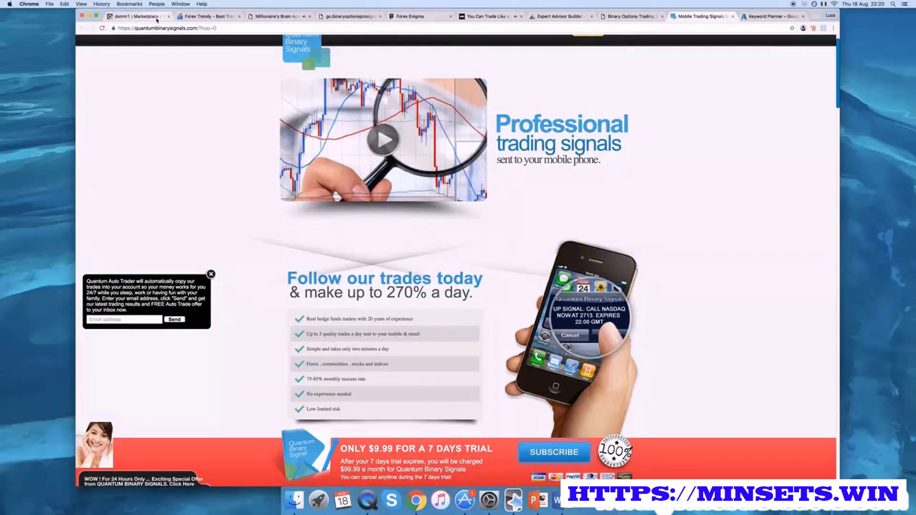
Go back to the ClickBank marketplace results for "trading" and compare the listed products' average earnings per sale, rebill totals and gravity.
{"action": "left_click", "coordinate": [142, 16]}
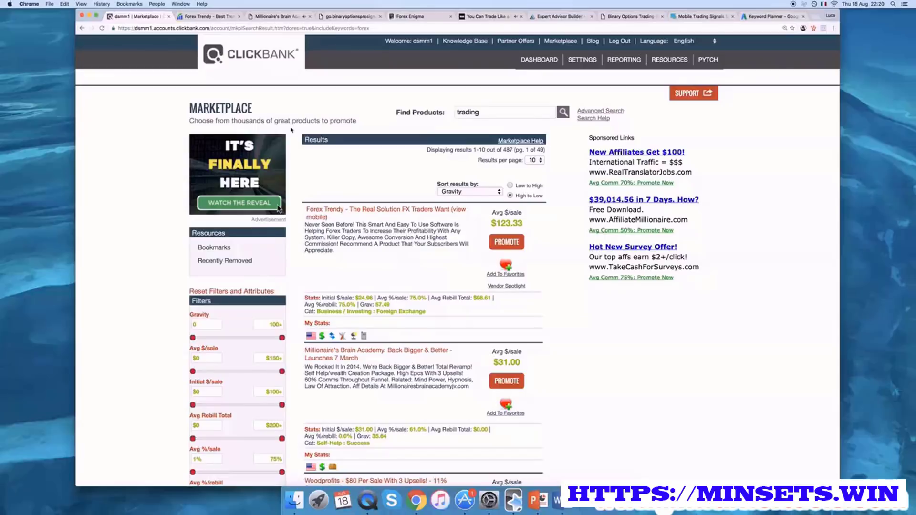
{"action": "scroll", "coordinate": [639, 372], "scroll_direction": "down", "scroll_amount": 10}
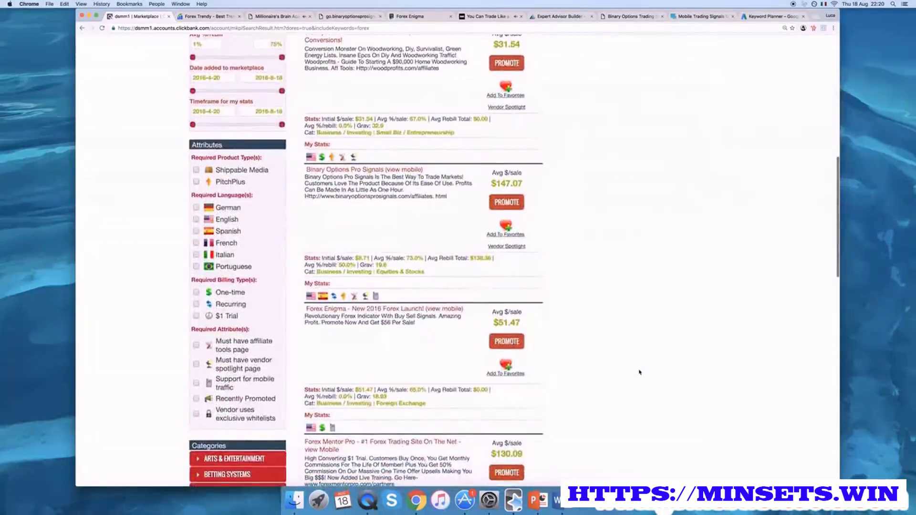
{"action": "scroll", "coordinate": [639, 372], "scroll_direction": "down", "scroll_amount": 7}
{"action": "scroll", "coordinate": [639, 372], "scroll_direction": "down", "scroll_amount": 4}
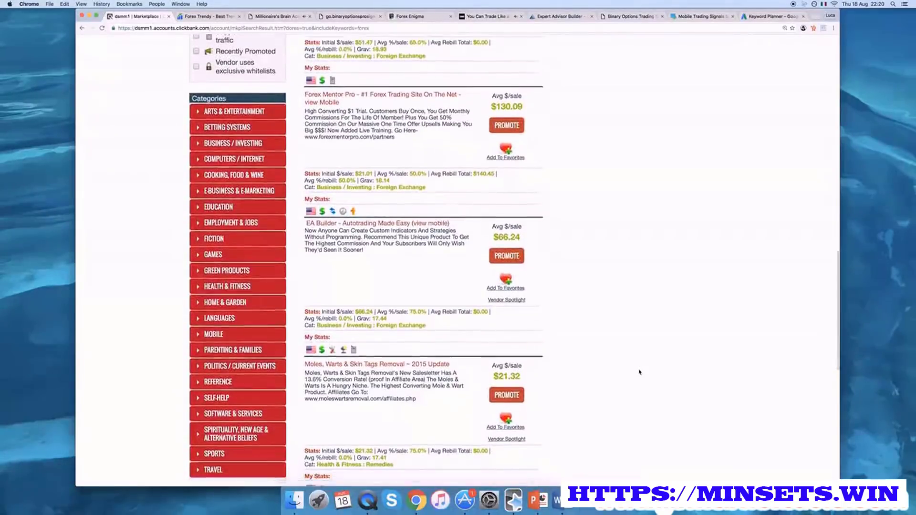
{"action": "scroll", "coordinate": [639, 372], "scroll_direction": "down", "scroll_amount": 6}
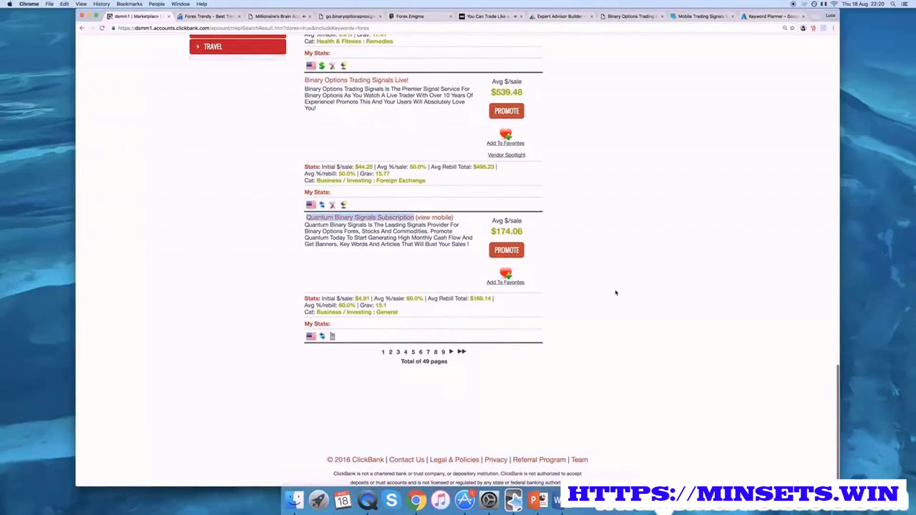
{"action": "scroll", "coordinate": [615, 293], "scroll_direction": "up", "scroll_amount": 10}
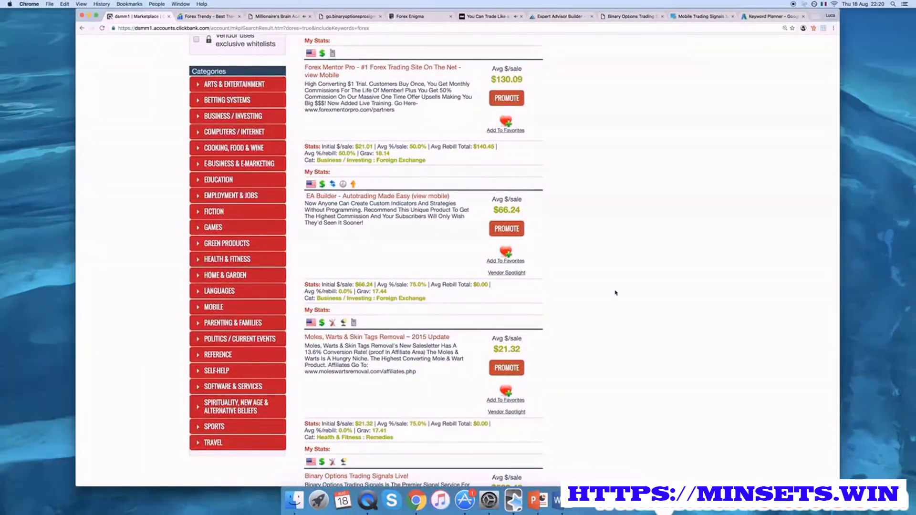
{"action": "scroll", "coordinate": [616, 292], "scroll_direction": "up", "scroll_amount": 15}
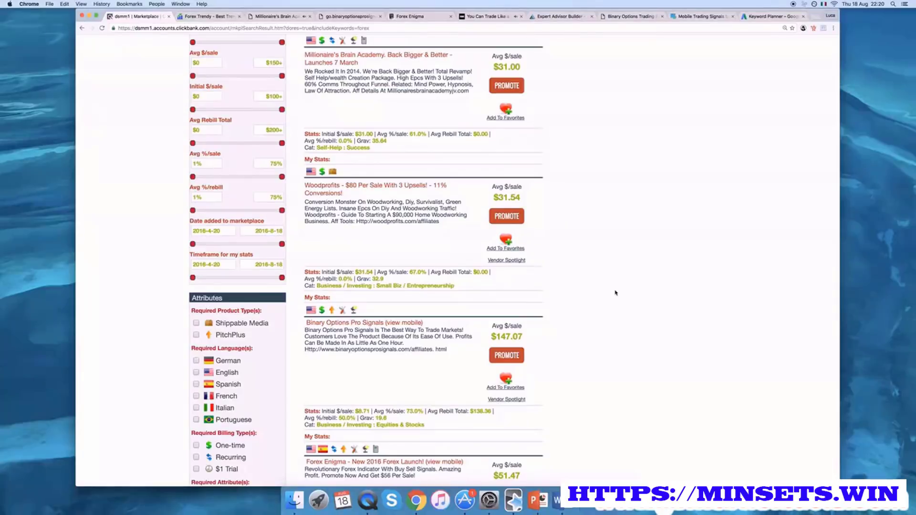
{"action": "scroll", "coordinate": [615, 293], "scroll_direction": "up", "scroll_amount": 10}
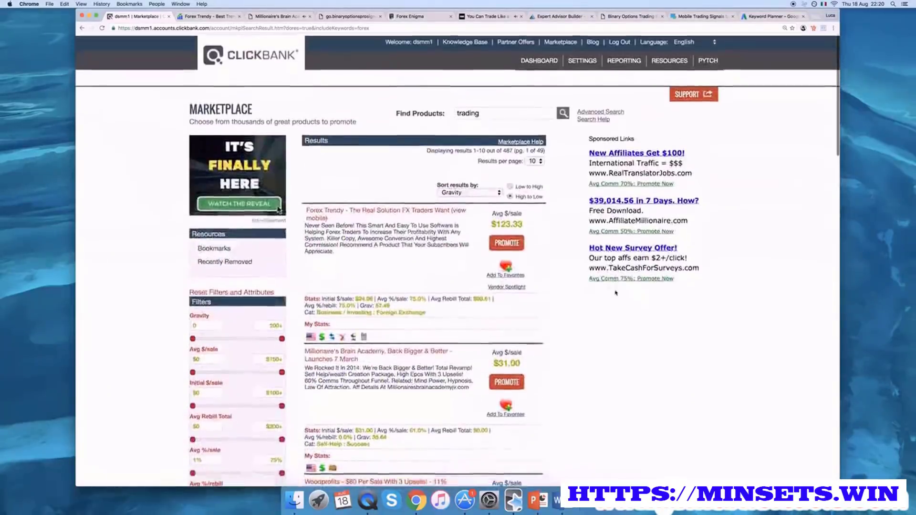
{"action": "scroll", "coordinate": [585, 317], "scroll_direction": "down", "scroll_amount": 15}
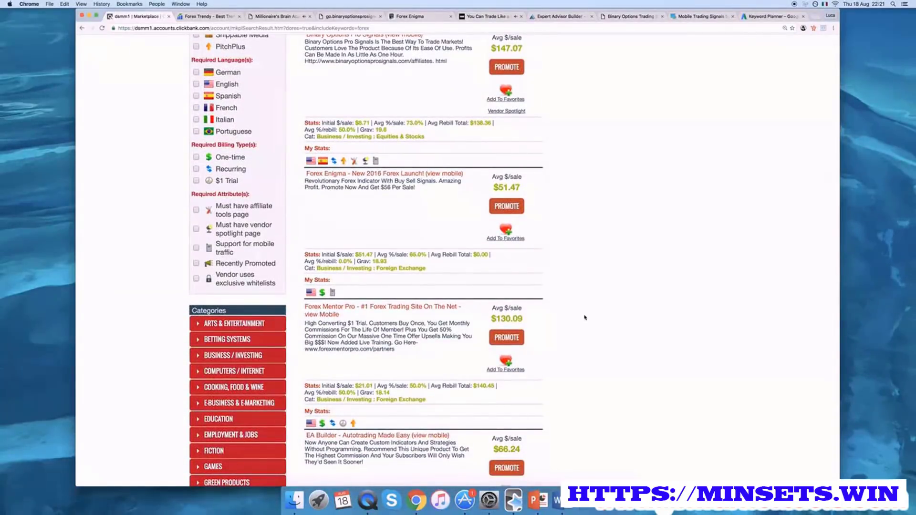
{"action": "scroll", "coordinate": [585, 318], "scroll_direction": "down", "scroll_amount": 5}
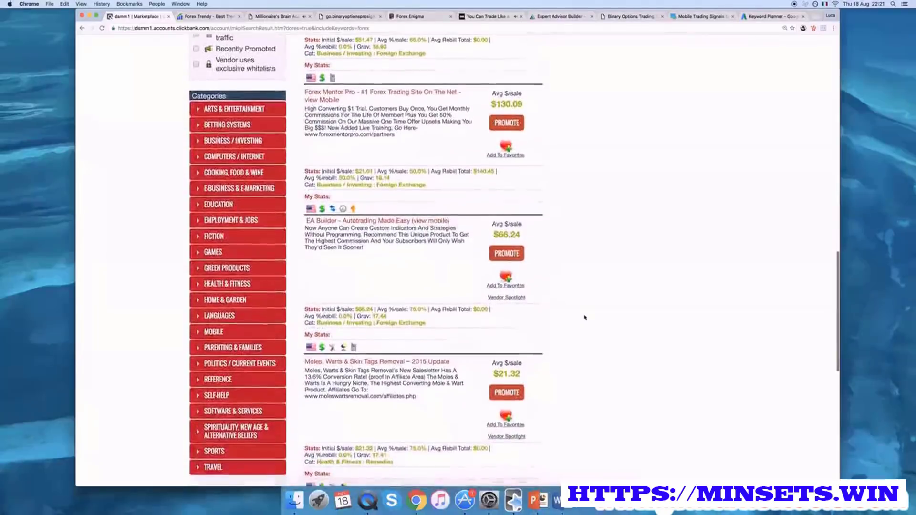
Open the second page of the "trading" marketplace results and look over its first listed products.
{"action": "scroll", "coordinate": [585, 317], "scroll_direction": "down", "scroll_amount": 7}
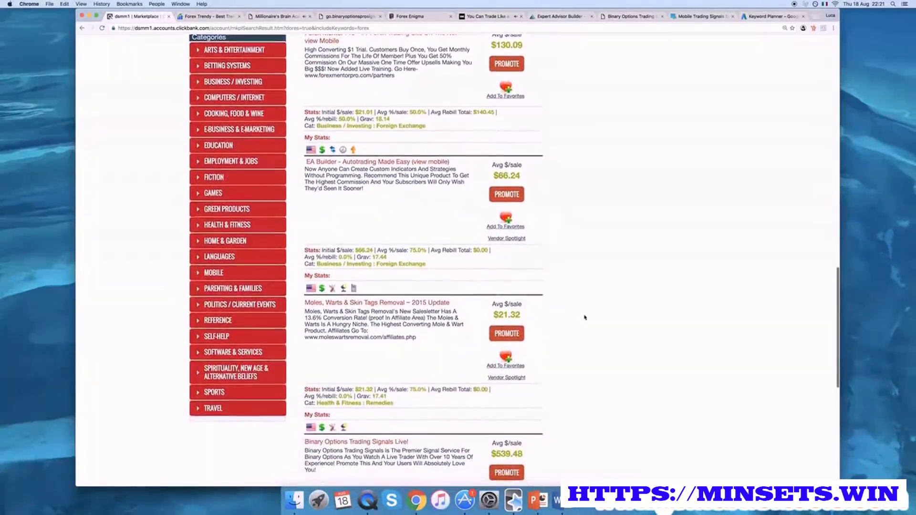
{"action": "scroll", "coordinate": [584, 318], "scroll_direction": "down", "scroll_amount": 3}
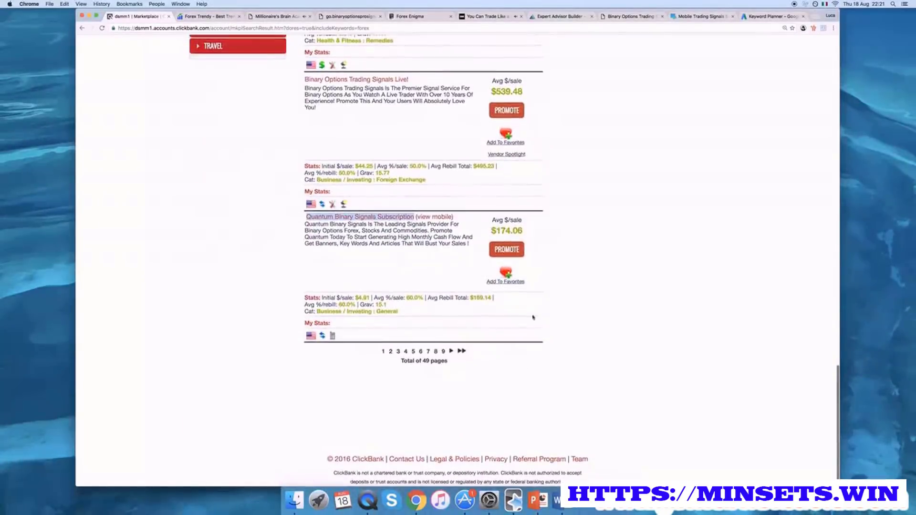
{"action": "left_click", "coordinate": [391, 352]}
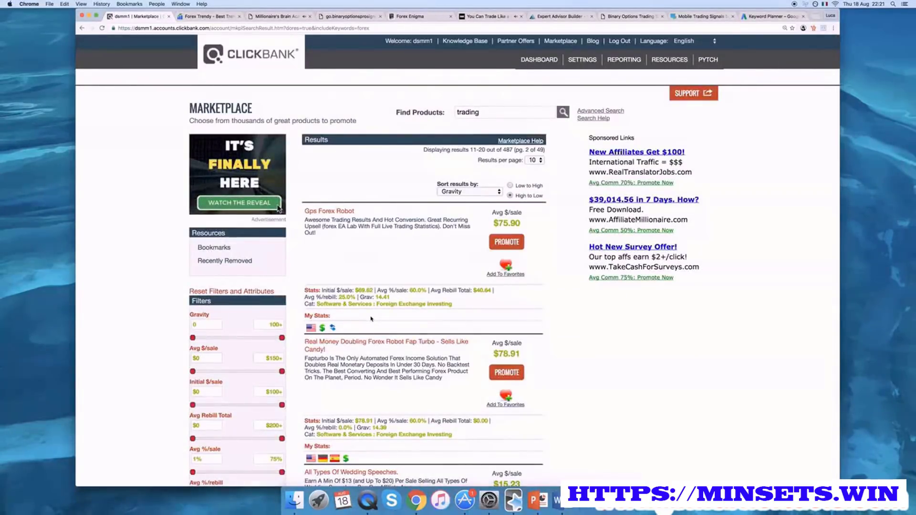
{"action": "scroll", "coordinate": [371, 319], "scroll_direction": "down", "scroll_amount": 2}
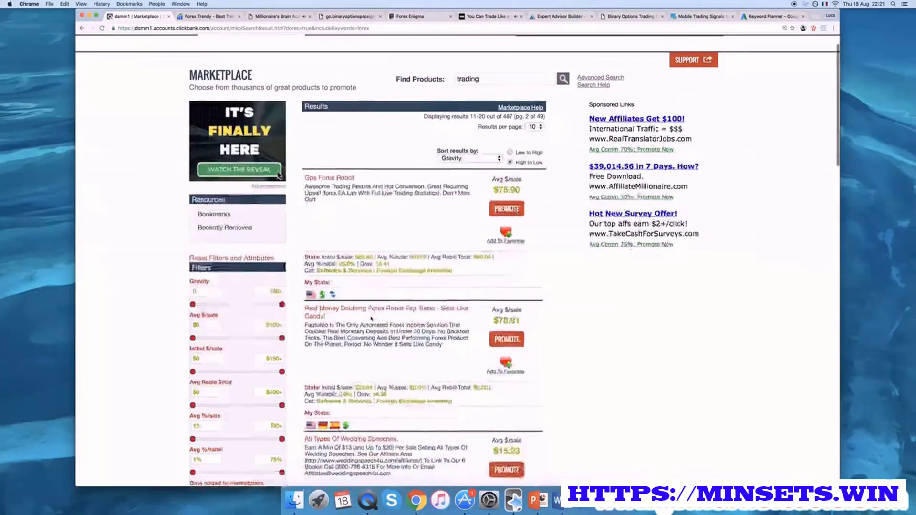
{"action": "scroll", "coordinate": [371, 318], "scroll_direction": "down", "scroll_amount": 5}
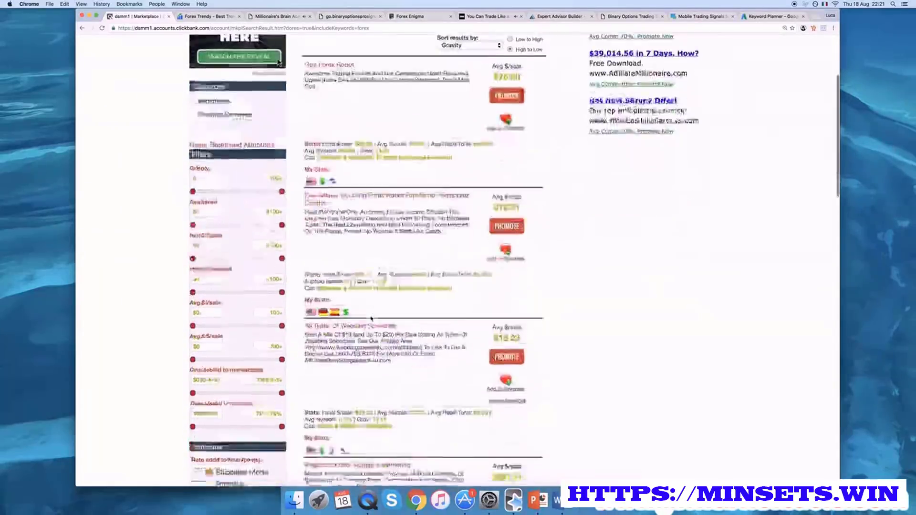
{"action": "scroll", "coordinate": [371, 318], "scroll_direction": "up", "scroll_amount": 8}
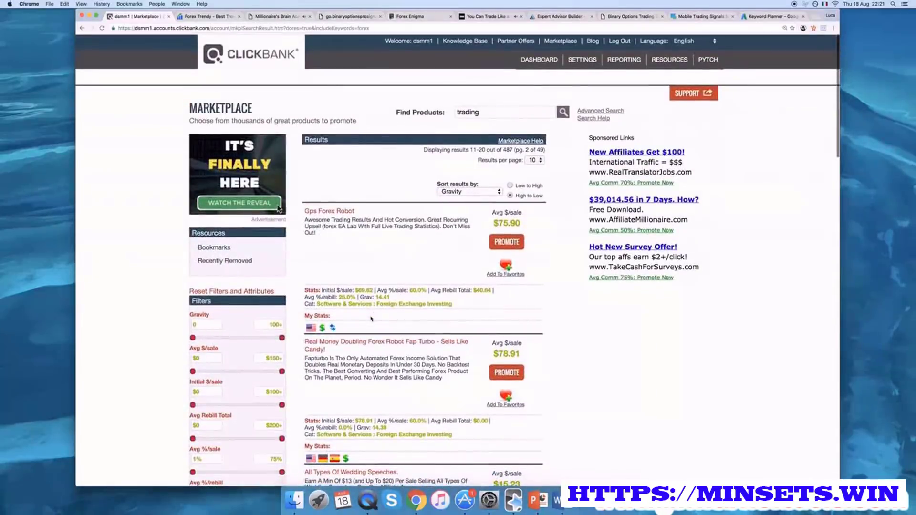
Search the ClickBank marketplace for "binary options".
{"action": "left_click", "coordinate": [484, 115]}
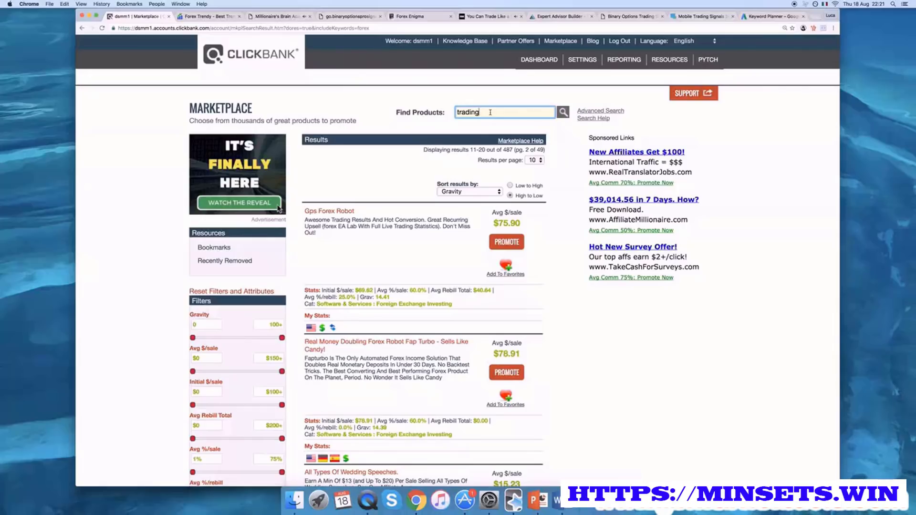
{"action": "scroll", "coordinate": [490, 112], "scroll_direction": "down", "scroll_amount": 1}
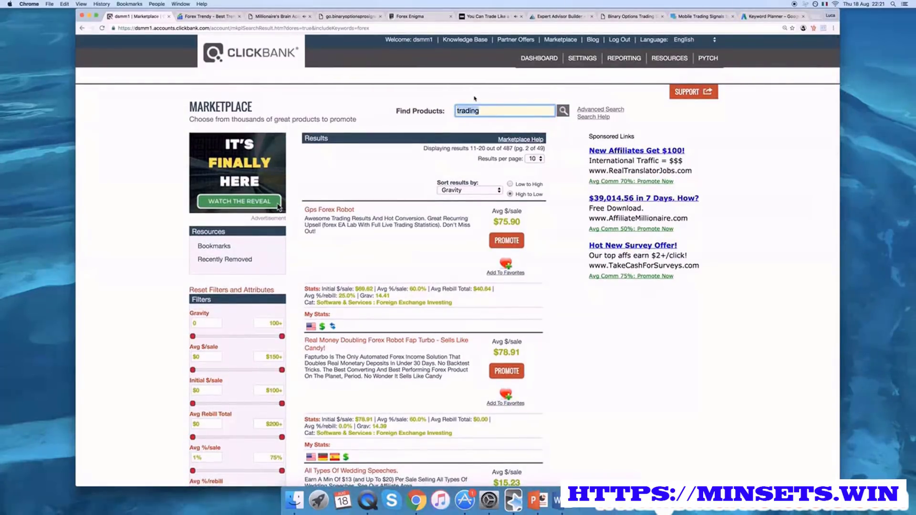
{"action": "key", "text": "super+a"}
{"action": "type", "text": "binary options"}
{"action": "key", "text": "Return"}
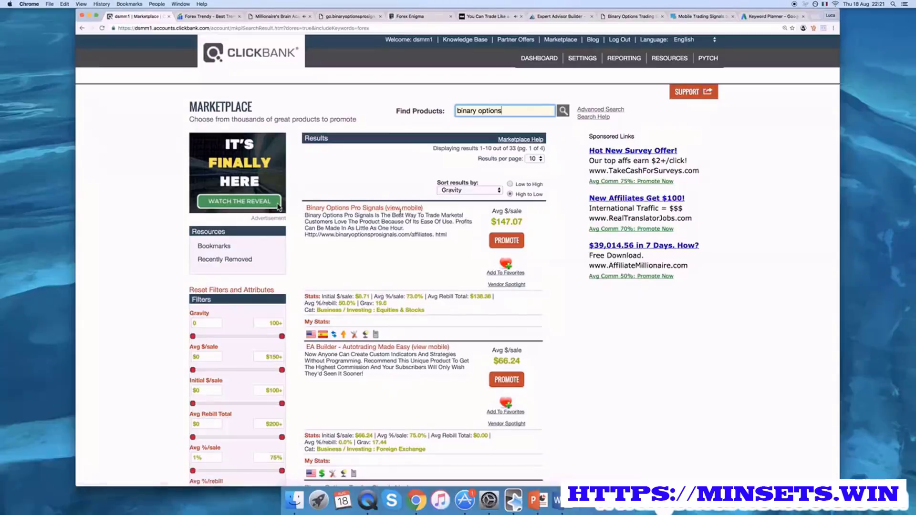
Check the Quantum Binary Signals Subscription sales page from the binary options results, close the duplicate page and return to the results.
{"action": "scroll", "coordinate": [399, 211], "scroll_direction": "down", "scroll_amount": 1}
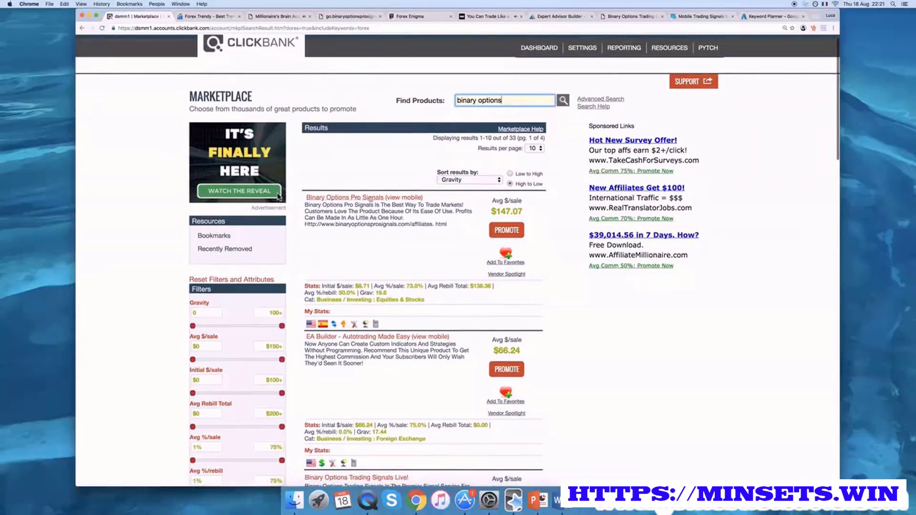
{"action": "scroll", "coordinate": [405, 266], "scroll_direction": "down", "scroll_amount": 10}
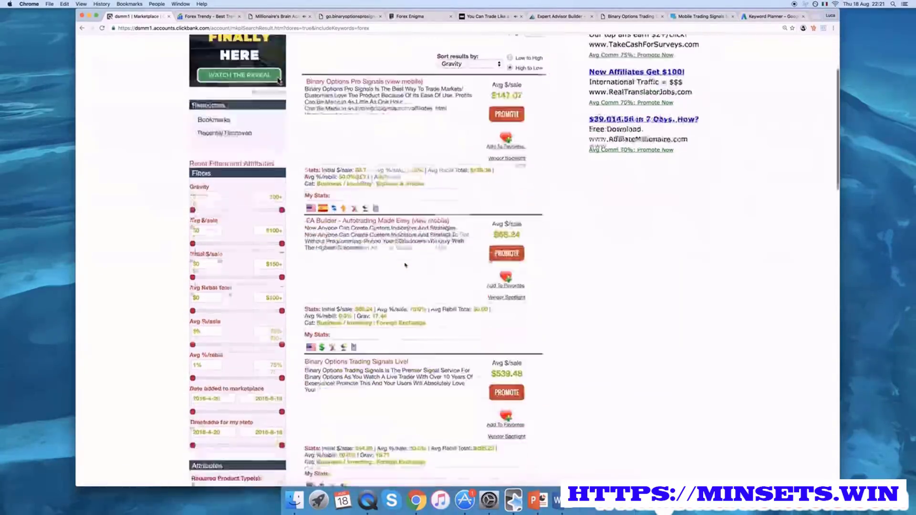
{"action": "scroll", "coordinate": [405, 266], "scroll_direction": "down", "scroll_amount": 4}
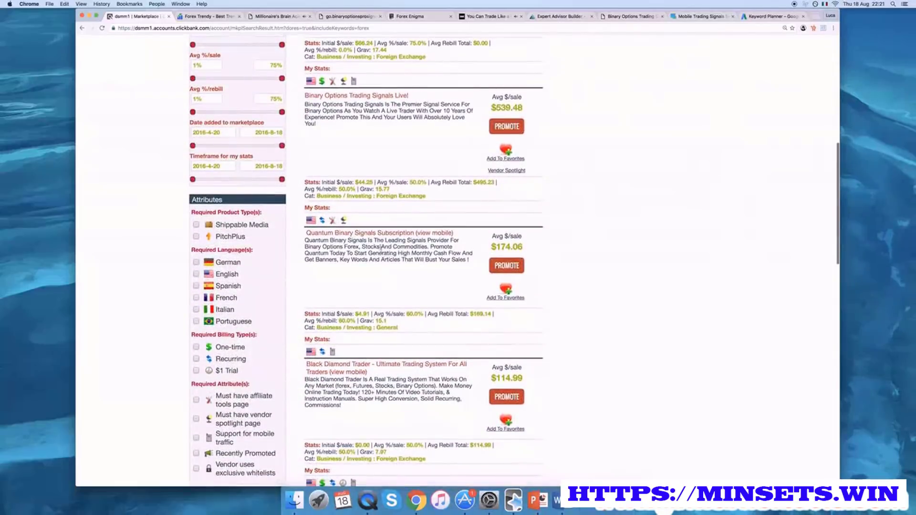
{"action": "right_click", "coordinate": [380, 239]}
{"action": "left_click", "coordinate": [396, 240]}
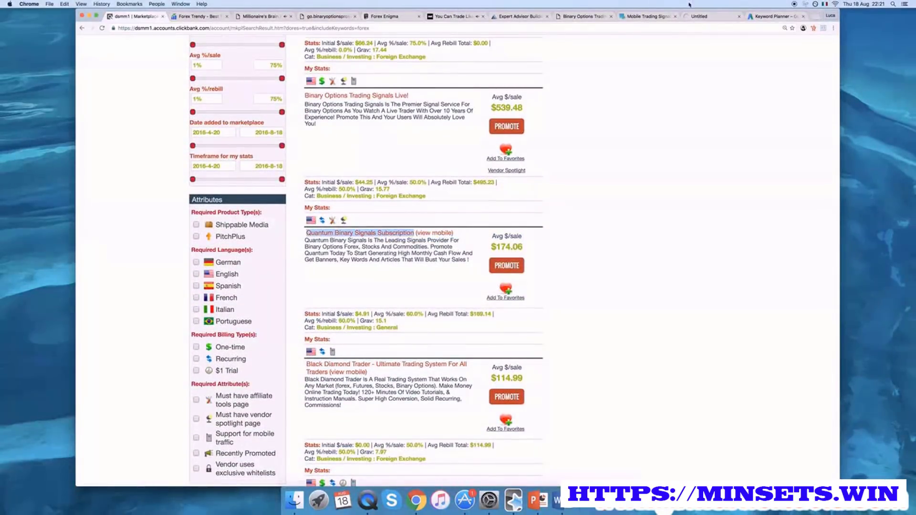
{"action": "left_click", "coordinate": [695, 17]}
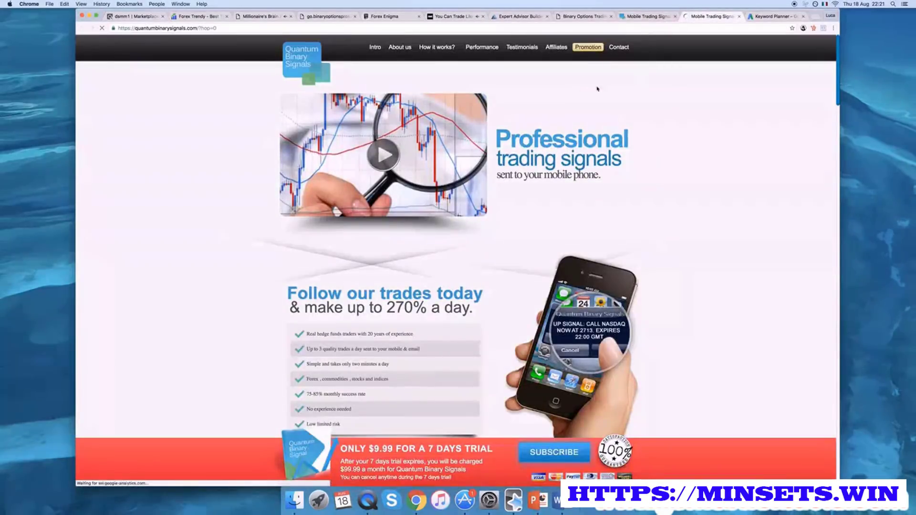
{"action": "left_click", "coordinate": [739, 16]}
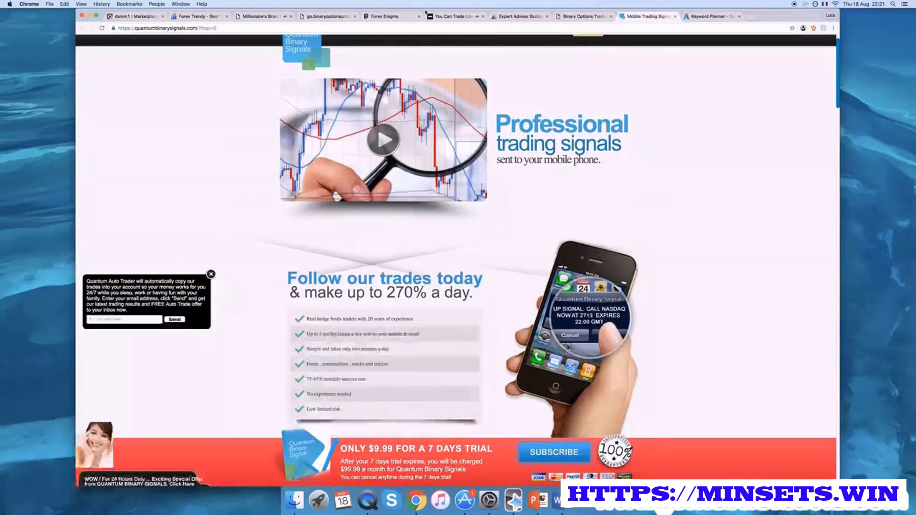
{"action": "left_click", "coordinate": [132, 18]}
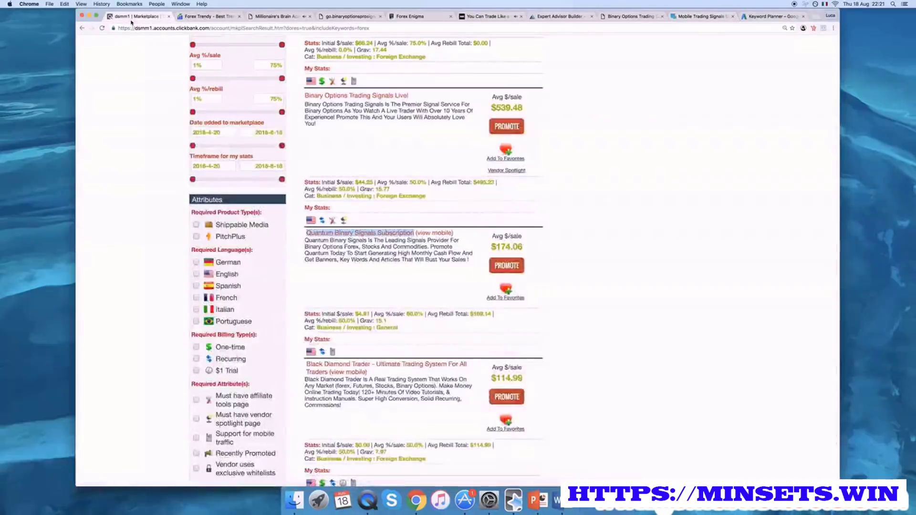
Open the Quadra Binary Options Signals sales page from the marketplace results in a separate tab.
{"action": "scroll", "coordinate": [414, 198], "scroll_direction": "down", "scroll_amount": 5}
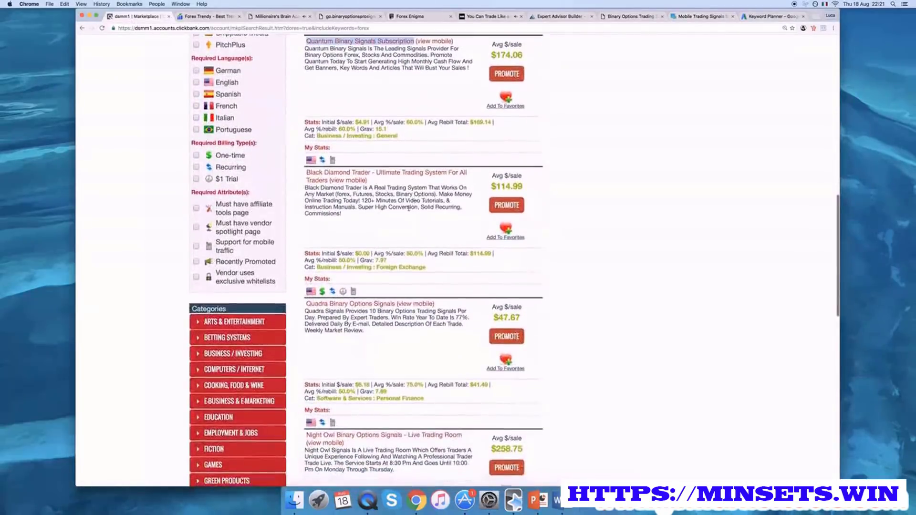
{"action": "left_click_drag", "start_coordinate": [306, 304], "coordinate": [395, 303]}
{"action": "right_click", "coordinate": [351, 304]}
{"action": "left_click", "coordinate": [410, 357]}
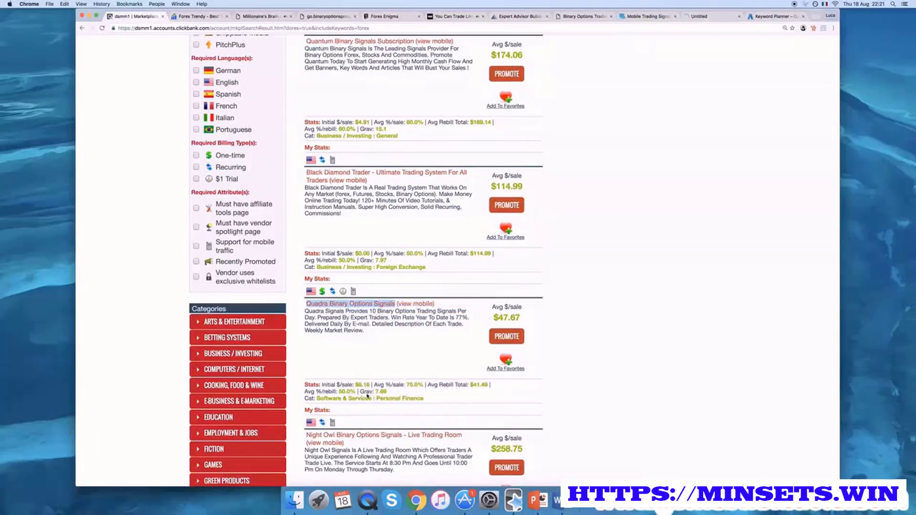
{"action": "left_click", "coordinate": [710, 16]}
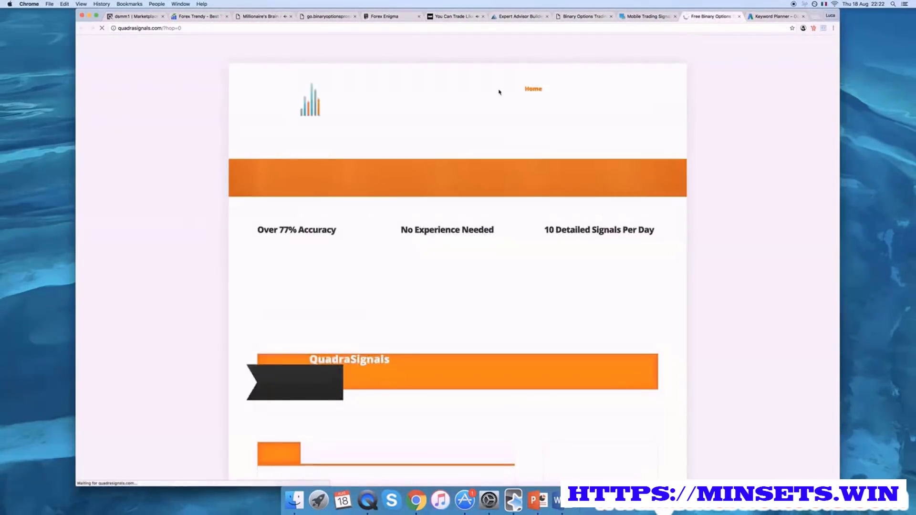
Review the Quadra Signals sales page, close it and go back to the first listings of the binary options results.
{"action": "scroll", "coordinate": [342, 181], "scroll_direction": "down", "scroll_amount": 10}
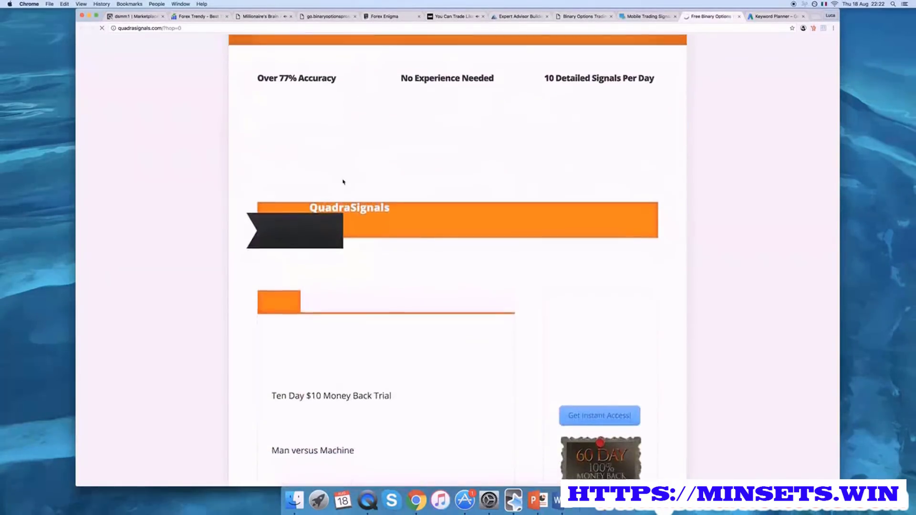
{"action": "scroll", "coordinate": [343, 181], "scroll_direction": "down", "scroll_amount": 5}
{"action": "scroll", "coordinate": [342, 180], "scroll_direction": "up", "scroll_amount": 15}
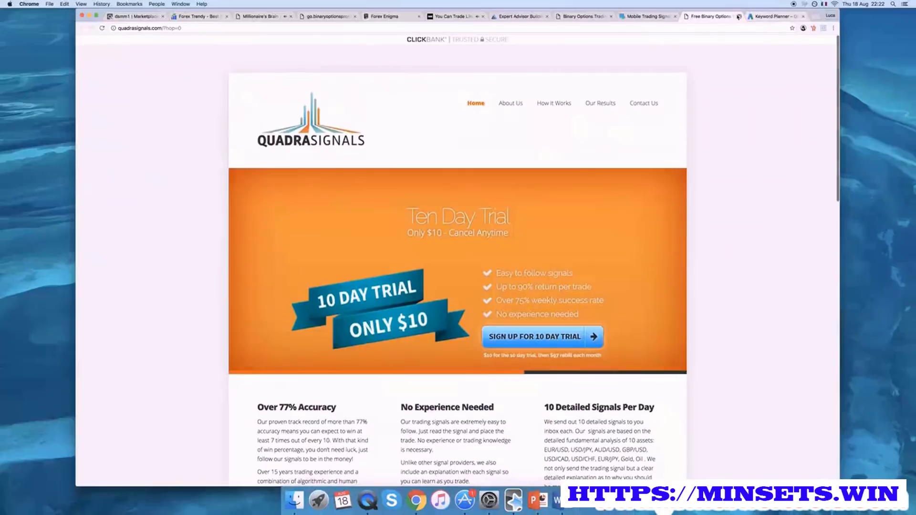
{"action": "key", "text": "super+w"}
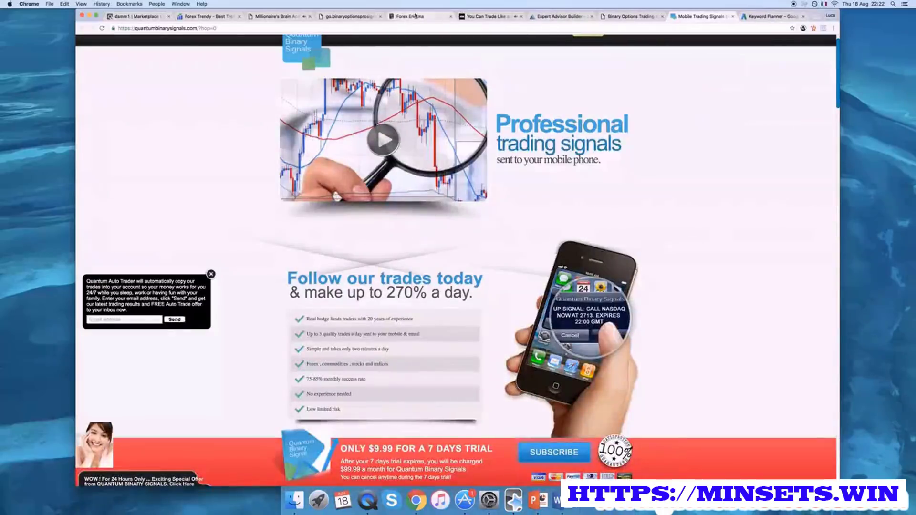
{"action": "left_click", "coordinate": [142, 15]}
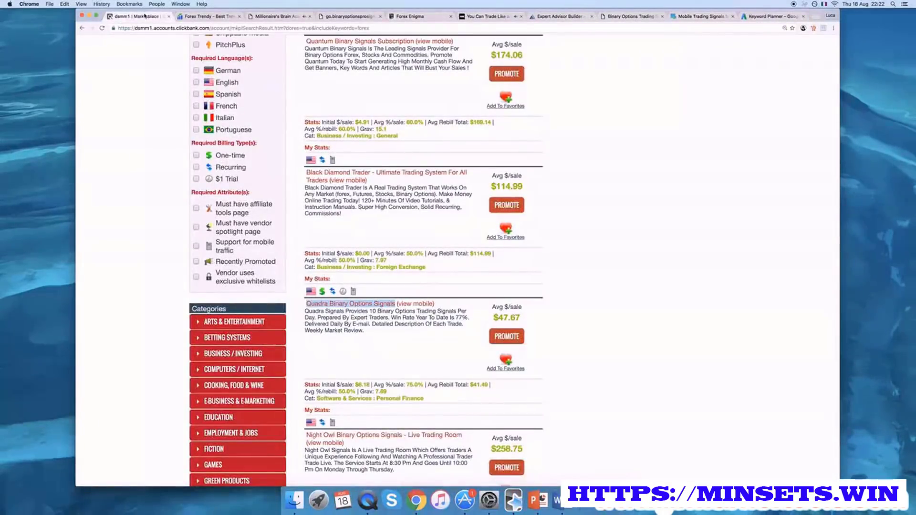
{"action": "scroll", "coordinate": [401, 163], "scroll_direction": "up", "scroll_amount": 15}
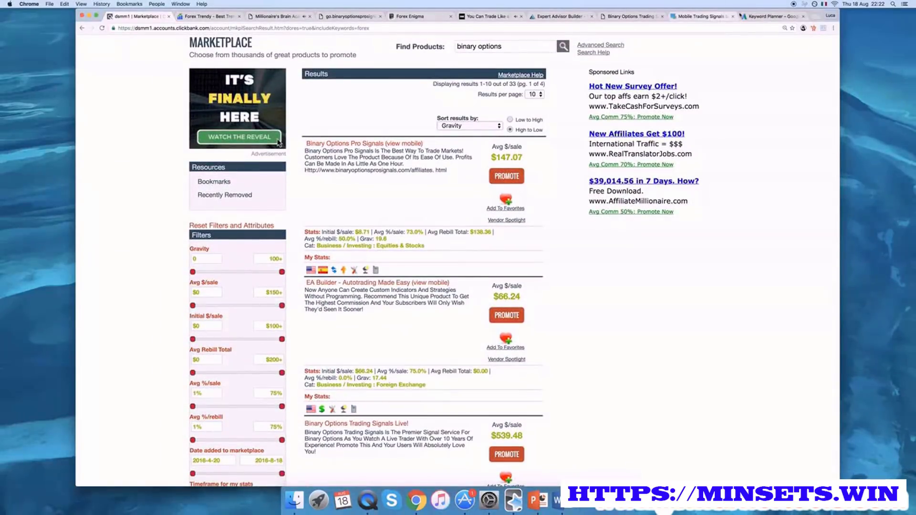
Switch to Keyword Planner and examine the average monthly searches and competition level for the search term "trading".
{"action": "left_click", "coordinate": [754, 17]}
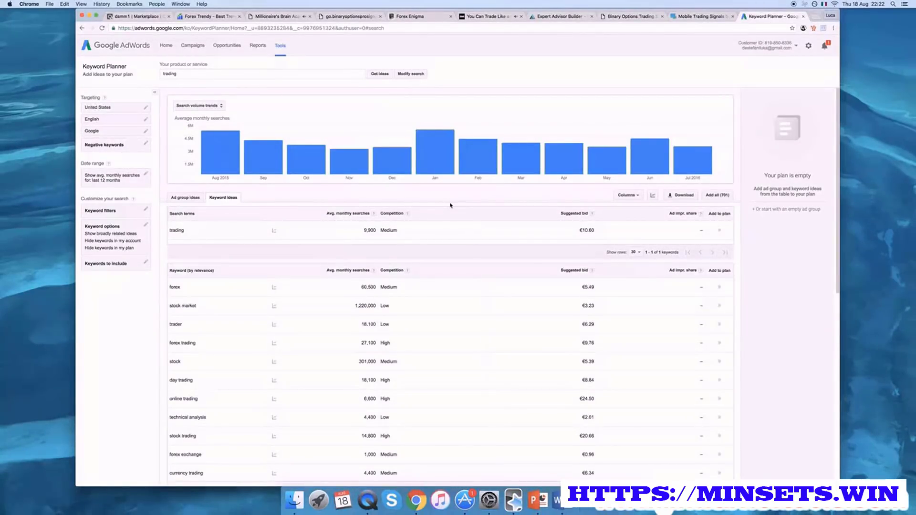
{"action": "scroll", "coordinate": [450, 205], "scroll_direction": "down", "scroll_amount": 1}
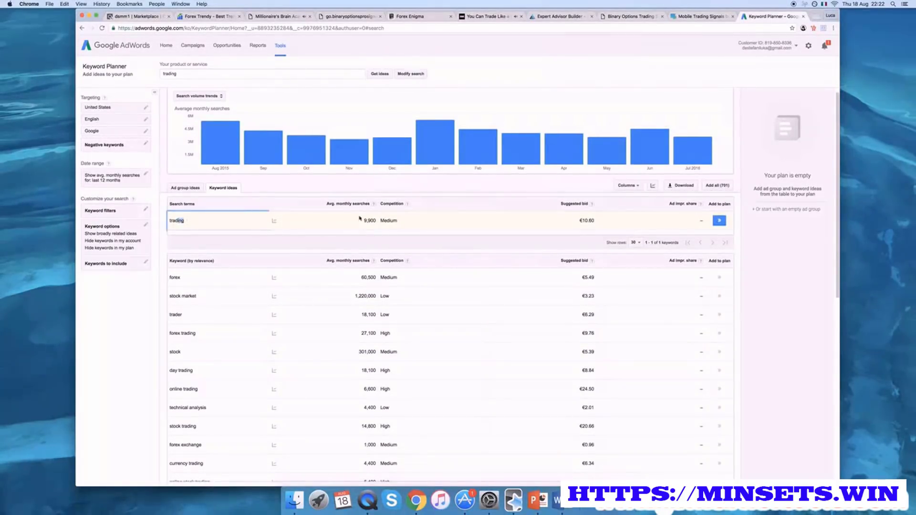
{"action": "left_click", "coordinate": [375, 221]}
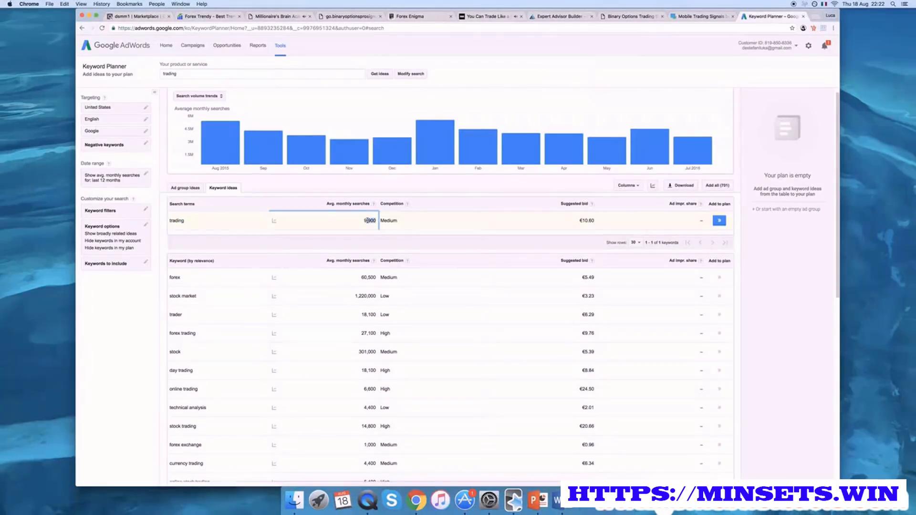
{"action": "left_click", "coordinate": [391, 220]}
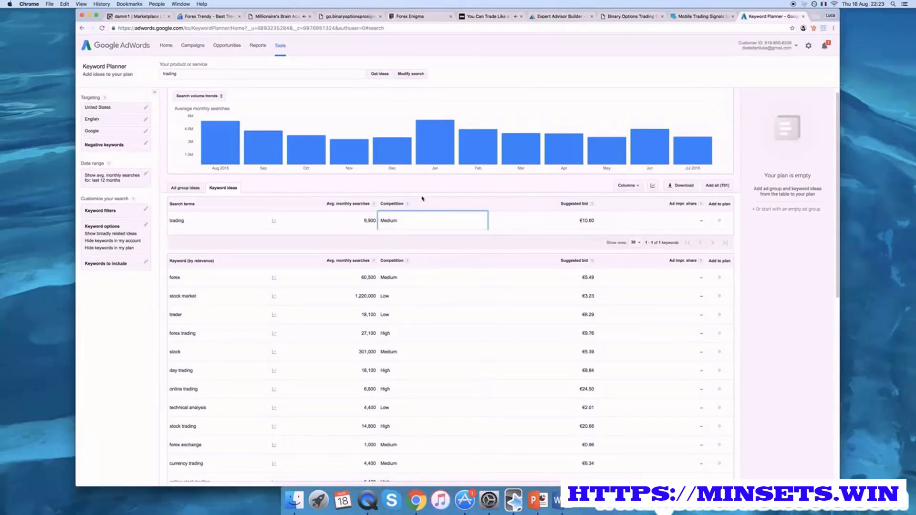
{"action": "double_click", "coordinate": [382, 219]}
{"action": "left_click", "coordinate": [463, 222]}
{"action": "left_click", "coordinate": [519, 221]}
{"action": "left_click", "coordinate": [480, 239]}
{"action": "scroll", "coordinate": [481, 238], "scroll_direction": "down", "scroll_amount": 2}
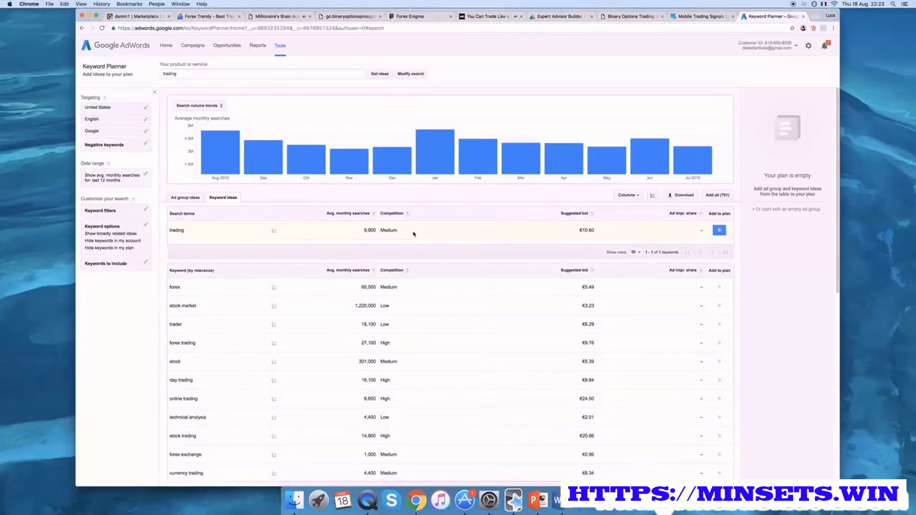
Compare the average monthly searches and competition of the related keywords "stock market" and "forex" with those for "trading".
{"action": "scroll", "coordinate": [412, 234], "scroll_direction": "down", "scroll_amount": 3}
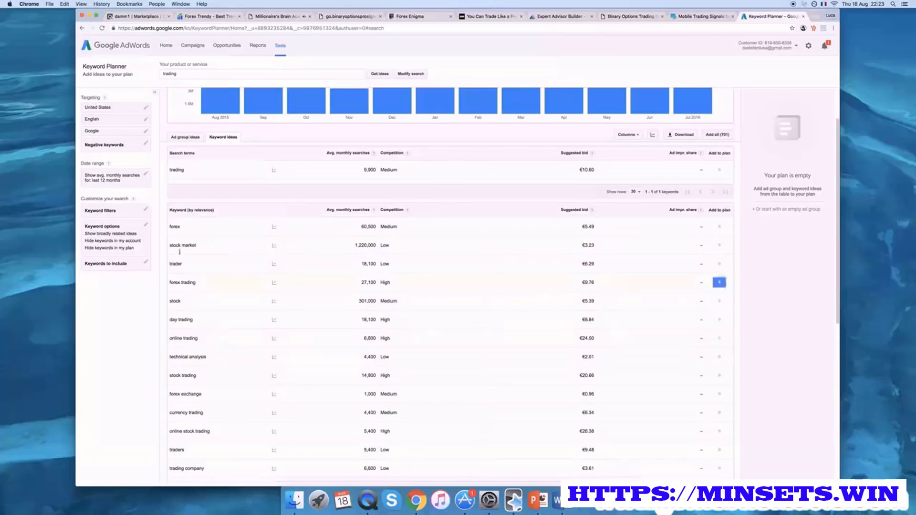
{"action": "scroll", "coordinate": [183, 215], "scroll_direction": "up", "scroll_amount": 3}
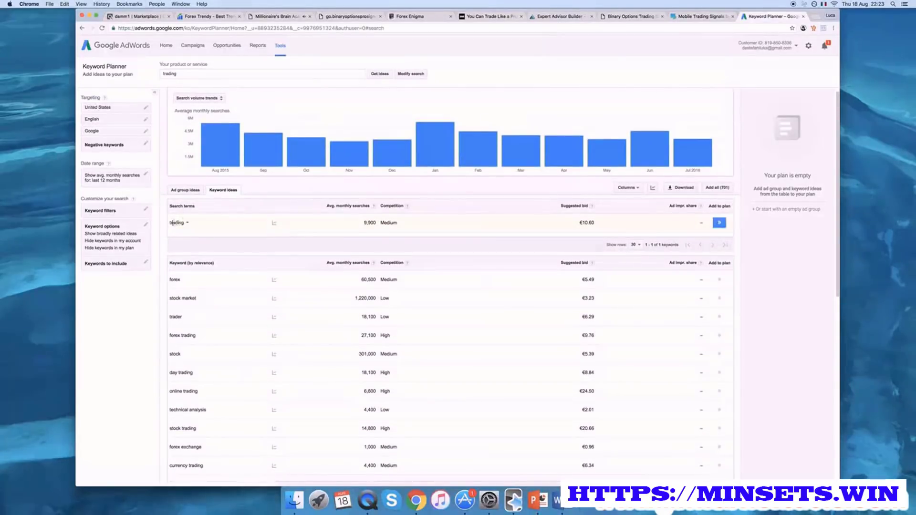
{"action": "scroll", "coordinate": [215, 253], "scroll_direction": "down", "scroll_amount": 3}
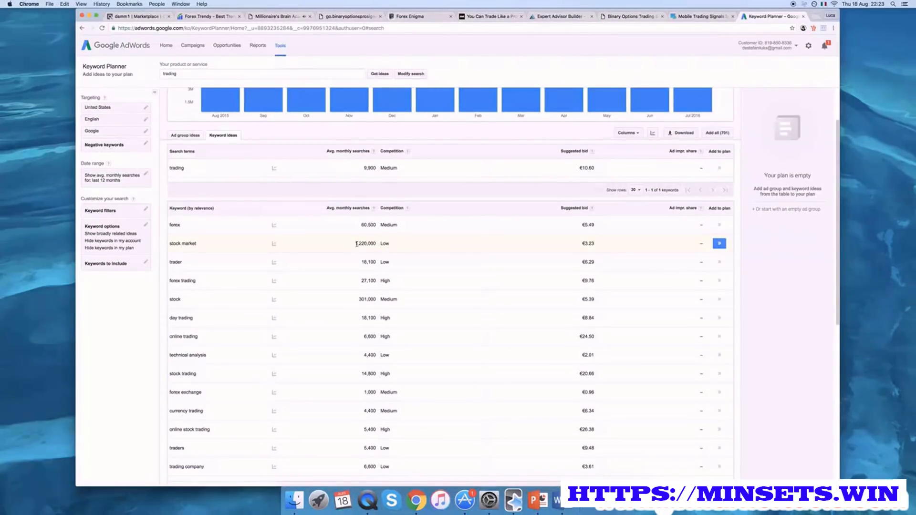
{"action": "left_click_drag", "start_coordinate": [356, 244], "coordinate": [377, 242]}
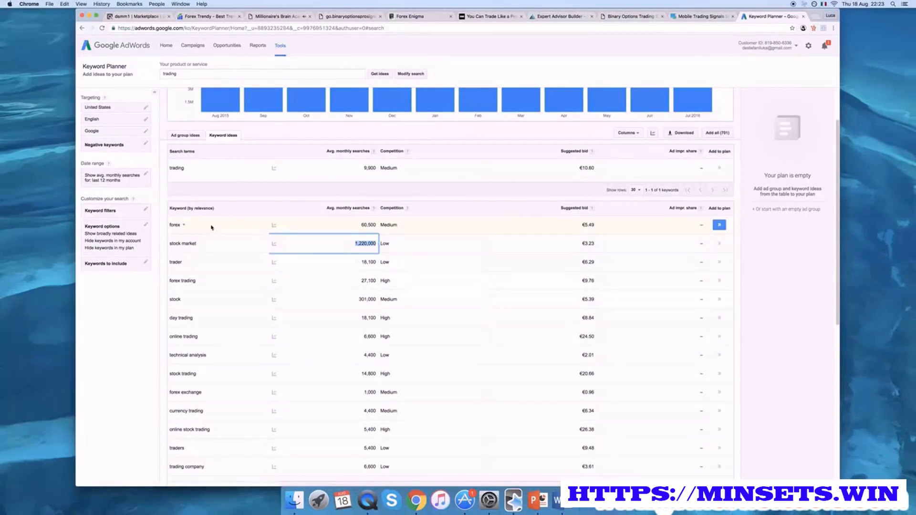
{"action": "left_click", "coordinate": [365, 226]}
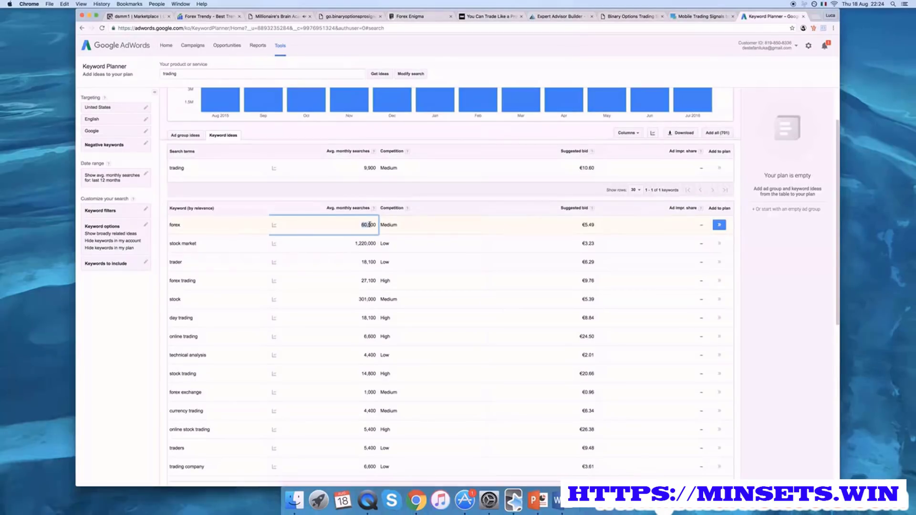
{"action": "left_click", "coordinate": [396, 223]}
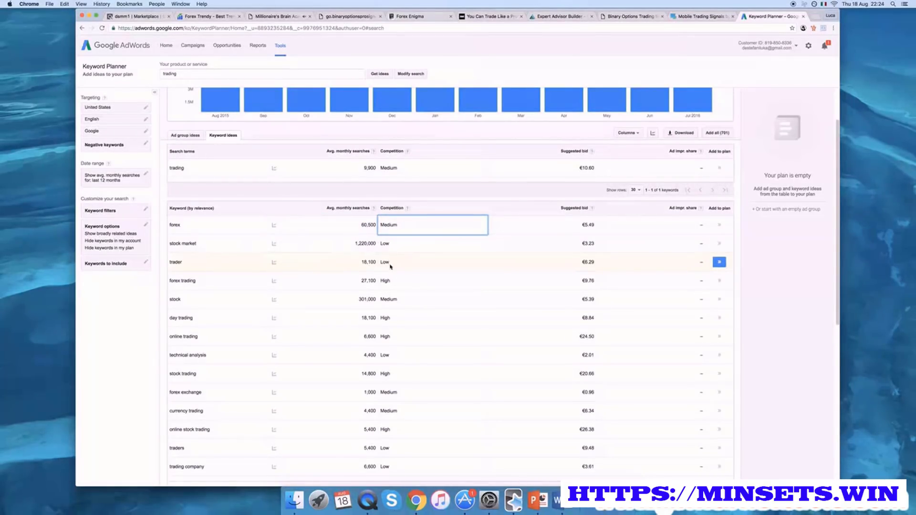
Examine the remaining related keywords for "trading", comparing their average monthly searches and competition levels.
{"action": "scroll", "coordinate": [423, 354], "scroll_direction": "down", "scroll_amount": 5}
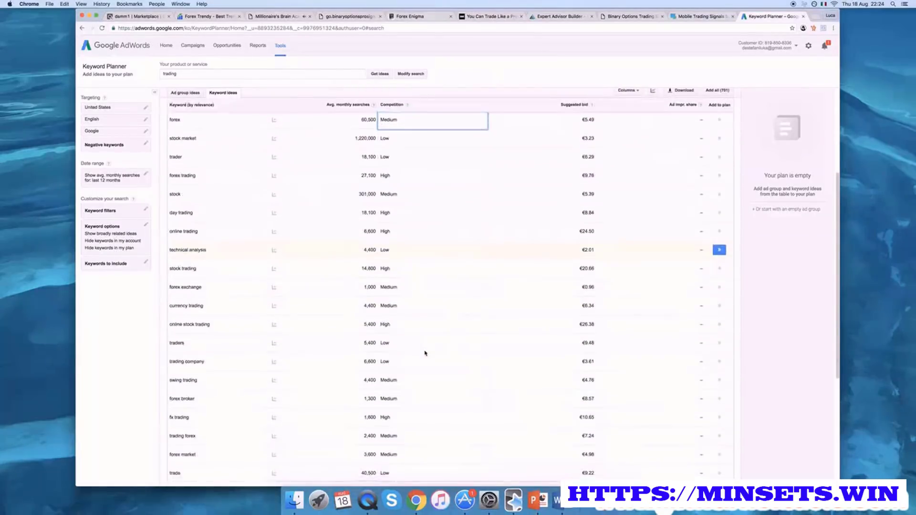
{"action": "scroll", "coordinate": [425, 353], "scroll_direction": "down", "scroll_amount": 10}
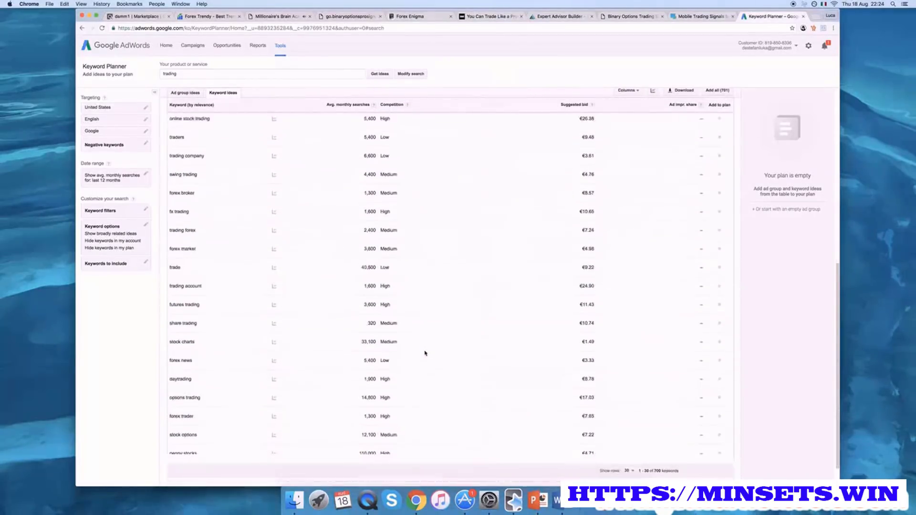
{"action": "scroll", "coordinate": [425, 353], "scroll_direction": "down", "scroll_amount": 1}
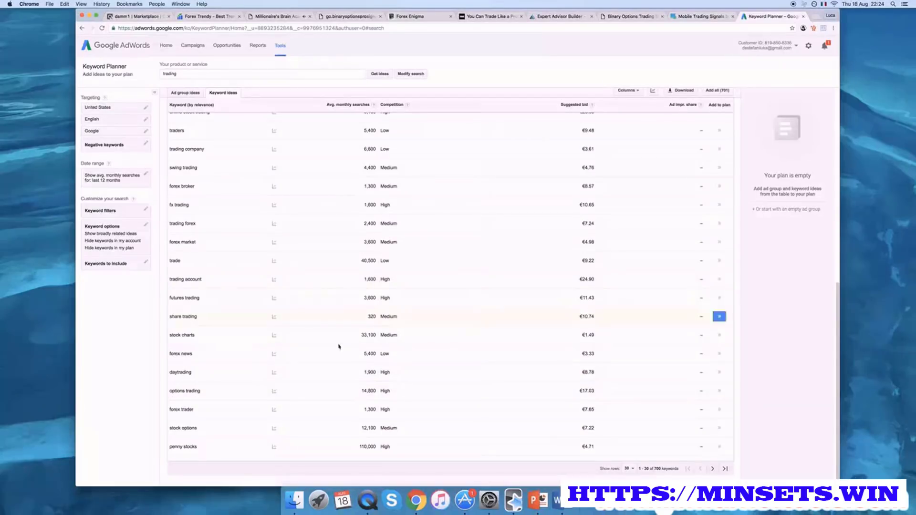
{"action": "scroll", "coordinate": [403, 323], "scroll_direction": "up", "scroll_amount": 1}
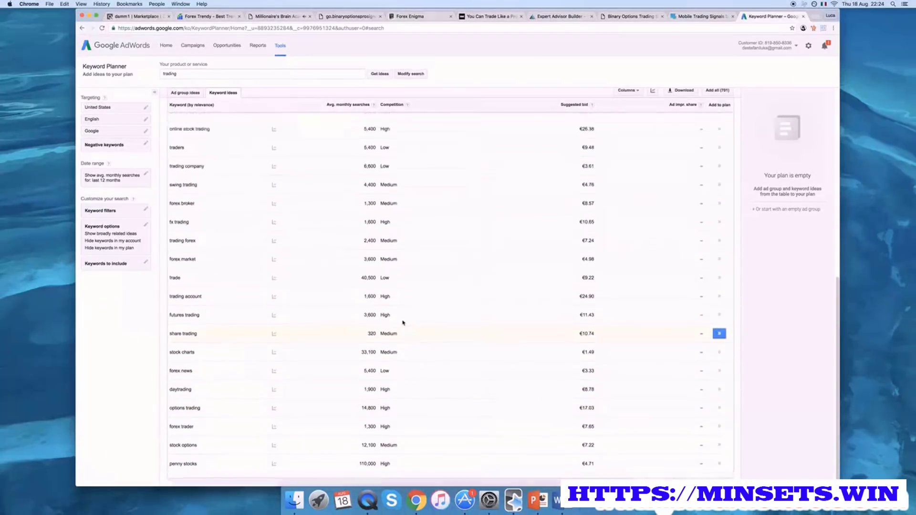
{"action": "scroll", "coordinate": [402, 323], "scroll_direction": "up", "scroll_amount": 10}
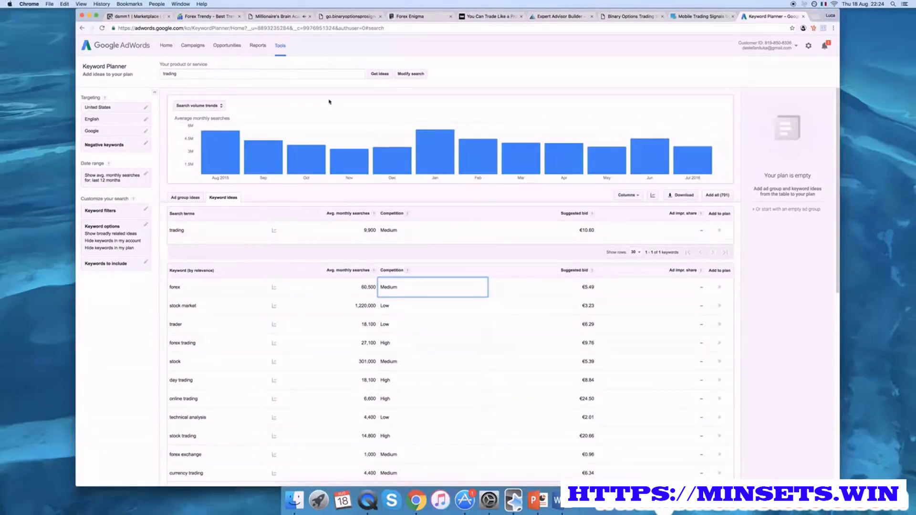
Get keyword ideas for "weight loss" and check the competition level of the term and its related keywords.
{"action": "double_click", "coordinate": [171, 74]}
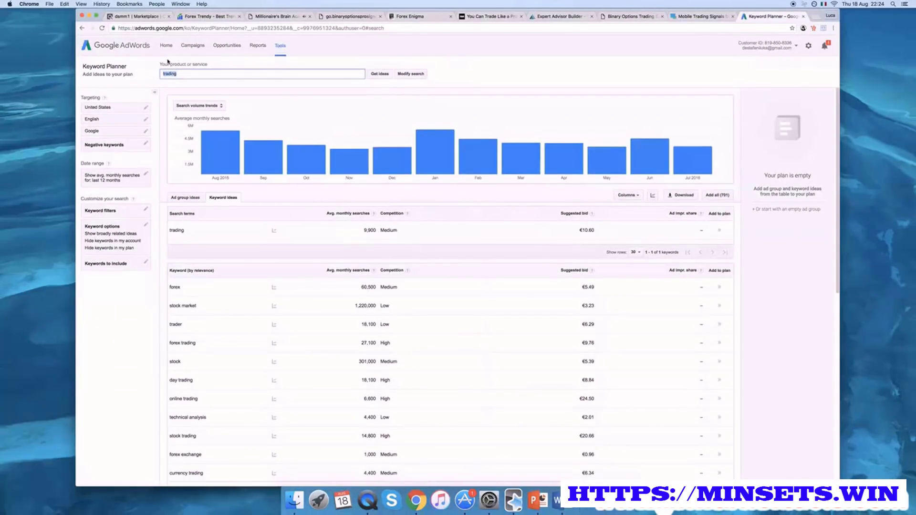
{"action": "type", "text": "weight loss"}
{"action": "key", "text": "Return"}
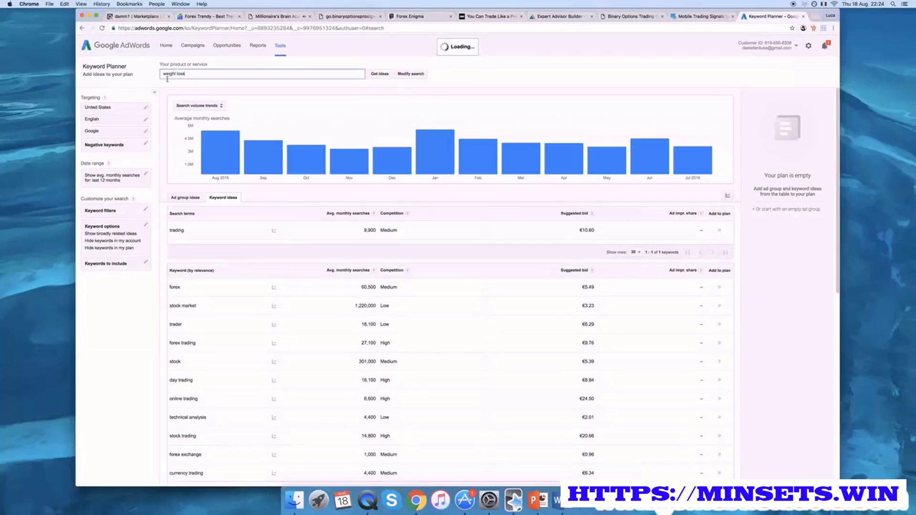
{"action": "mouse_move", "coordinate": [274, 141]}
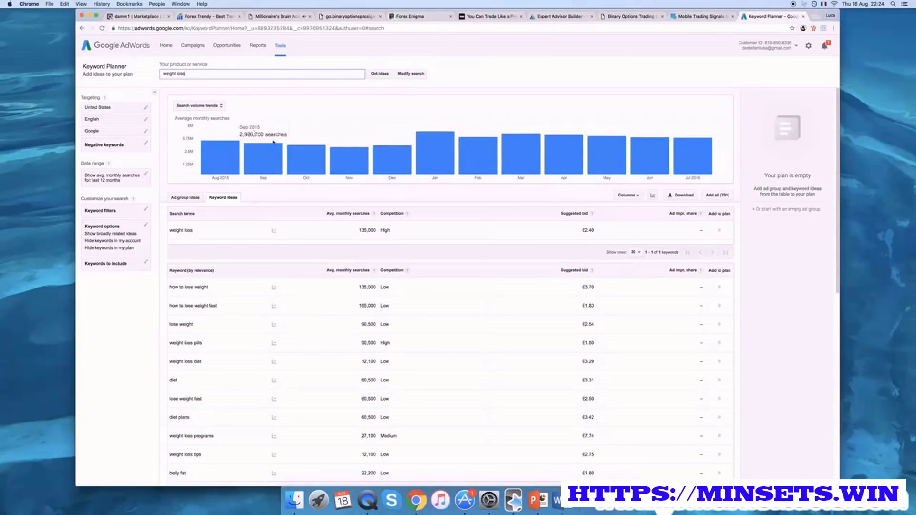
{"action": "left_click", "coordinate": [386, 231]}
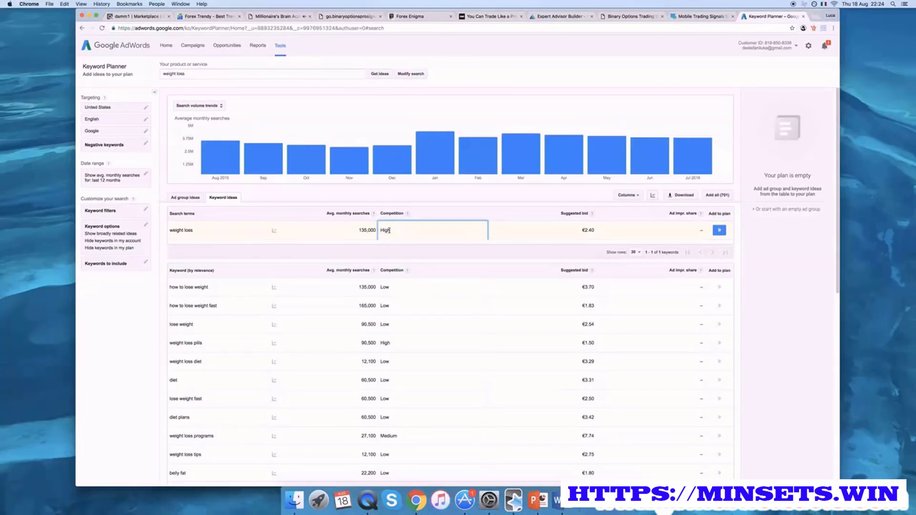
{"action": "double_click", "coordinate": [387, 230]}
{"action": "scroll", "coordinate": [421, 341], "scroll_direction": "down", "scroll_amount": 2}
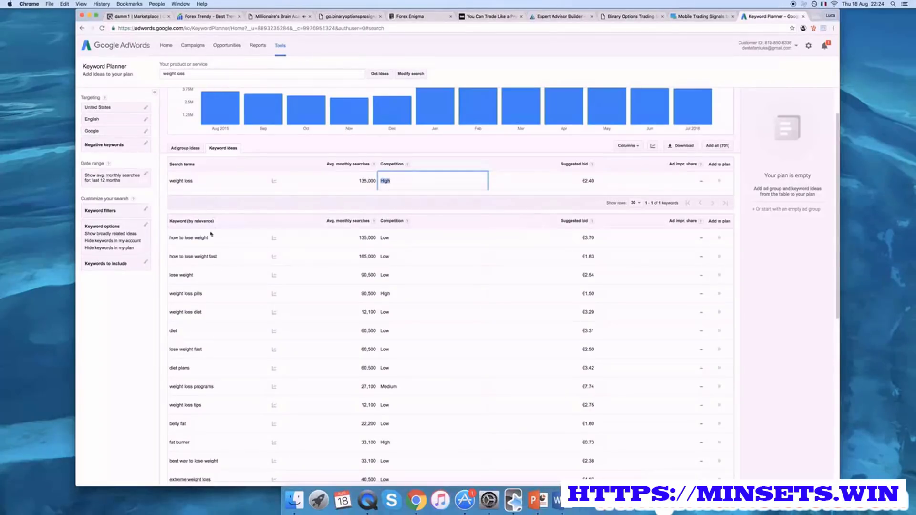
Get keyword ideas for "how to lose weight" and review the searches and competition of the related keywords.
{"action": "left_click_drag", "start_coordinate": [200, 74], "coordinate": [153, 72]}
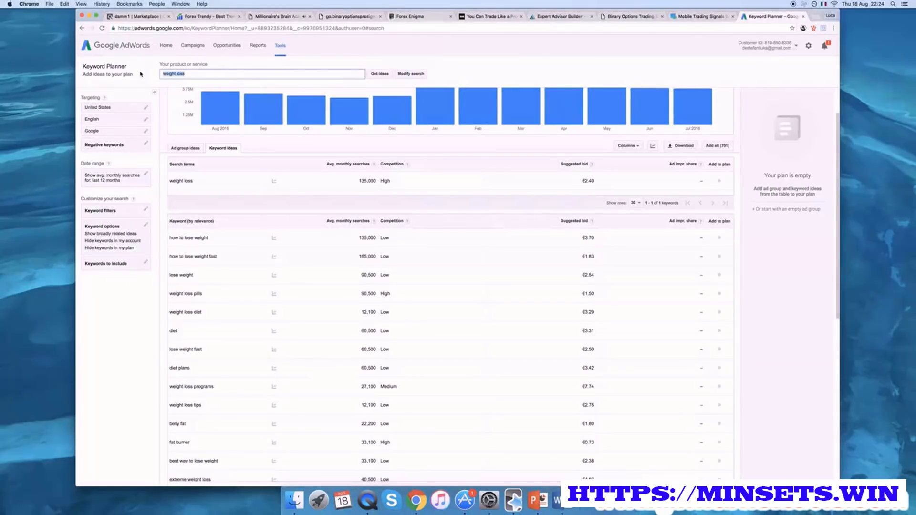
{"action": "type", "text": "how to lo"}
{"action": "type", "text": "o"}
{"action": "type", "text": "se weight"}
{"action": "key", "text": "Return"}
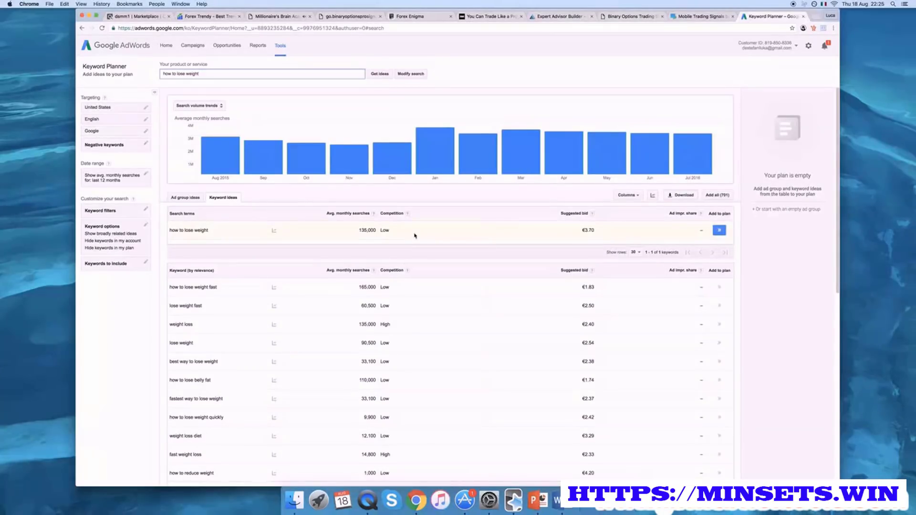
{"action": "scroll", "coordinate": [414, 236], "scroll_direction": "down", "scroll_amount": 3}
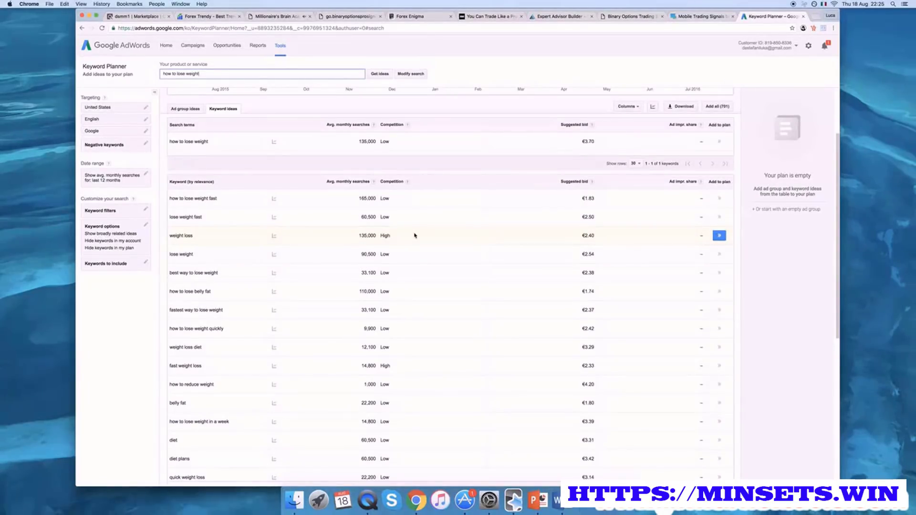
{"action": "scroll", "coordinate": [414, 235], "scroll_direction": "up", "scroll_amount": 3}
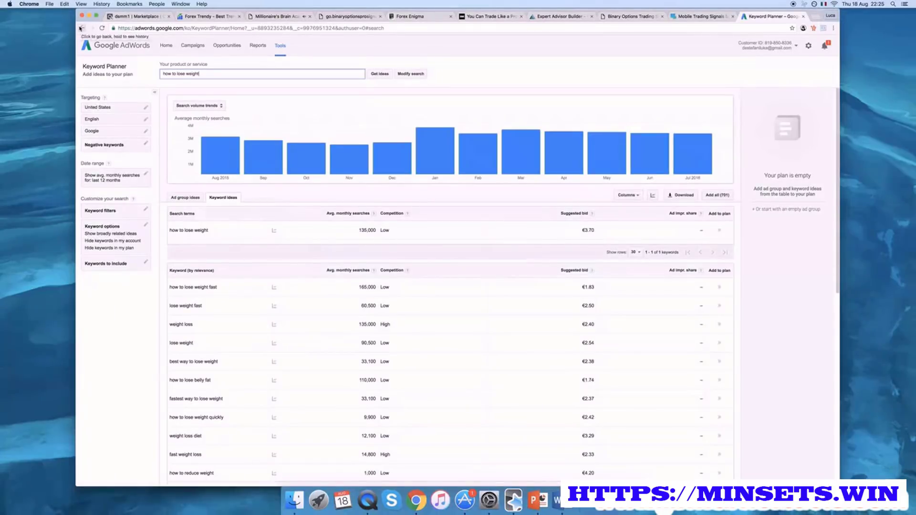
Return to the Keyword Planner start page and get keyword ideas for "trading" again, reviewing the related keywords.
{"action": "left_click", "coordinate": [81, 27]}
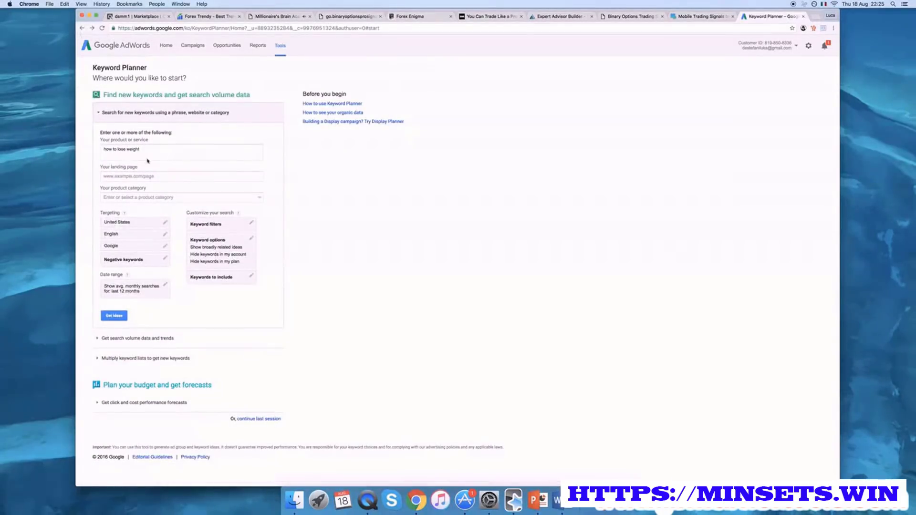
{"action": "left_click", "coordinate": [166, 154]}
{"action": "left_click_drag", "start_coordinate": [166, 153], "coordinate": [45, 141]}
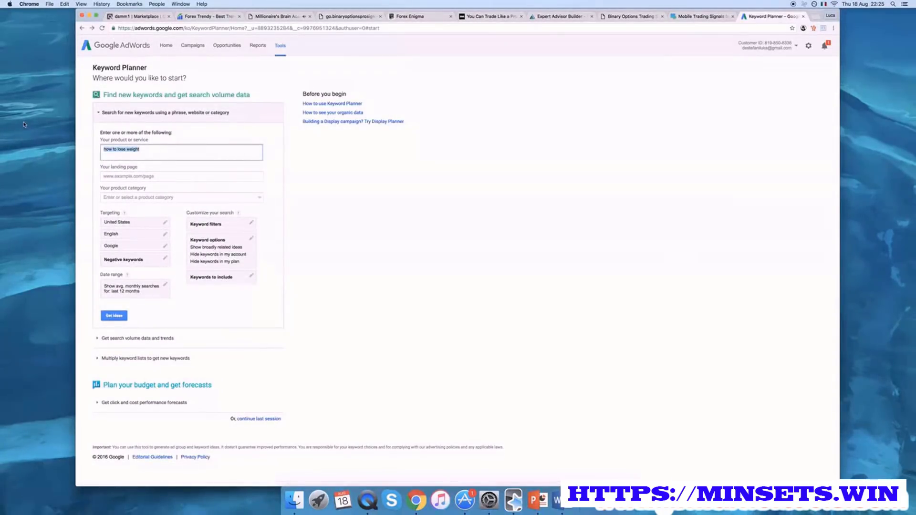
{"action": "type", "text": "trading"}
{"action": "left_click", "coordinate": [114, 315]}
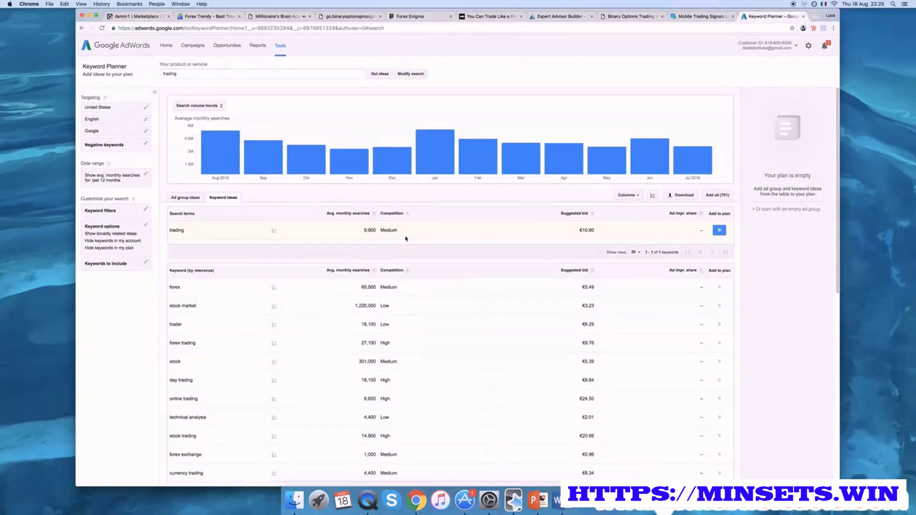
{"action": "scroll", "coordinate": [406, 239], "scroll_direction": "down", "scroll_amount": 3}
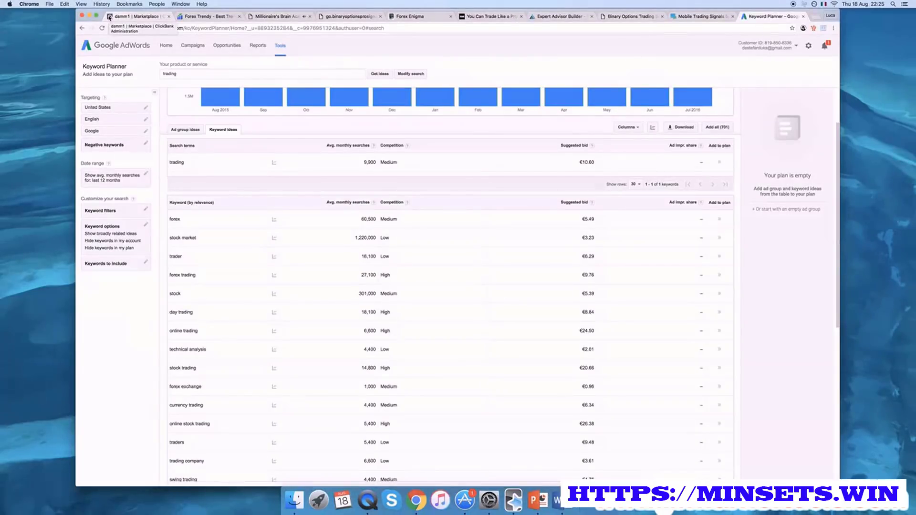
Glance at the binary options marketplace results, then return to Keyword Planner and check the average monthly searches for "trading".
{"action": "left_click", "coordinate": [110, 17]}
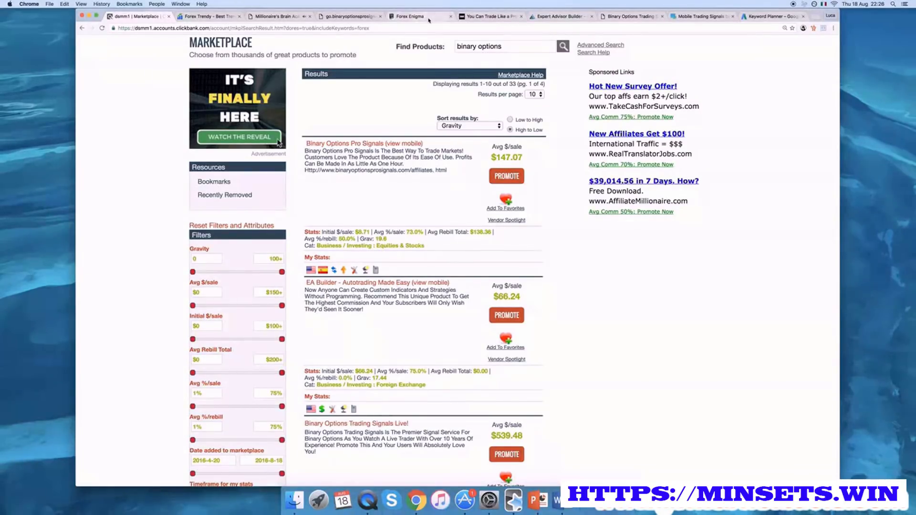
{"action": "left_click", "coordinate": [770, 16]}
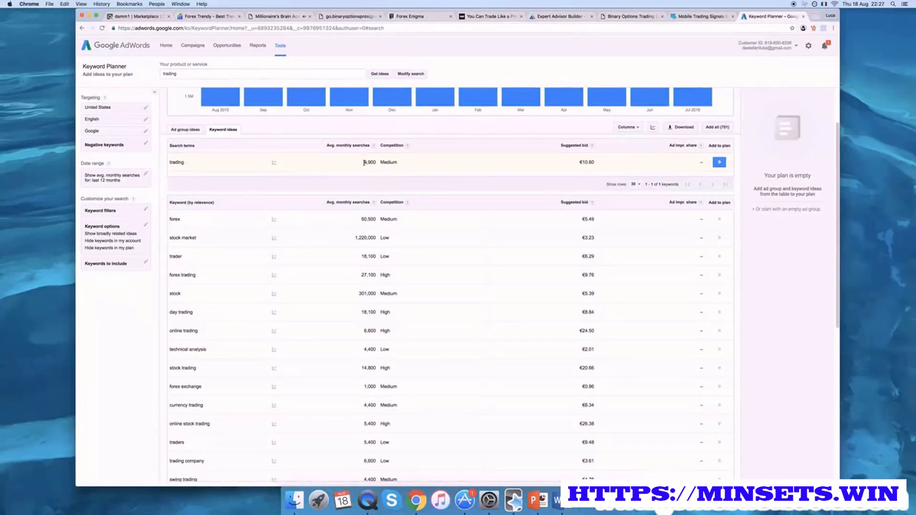
{"action": "left_click_drag", "start_coordinate": [363, 162], "coordinate": [377, 161]}
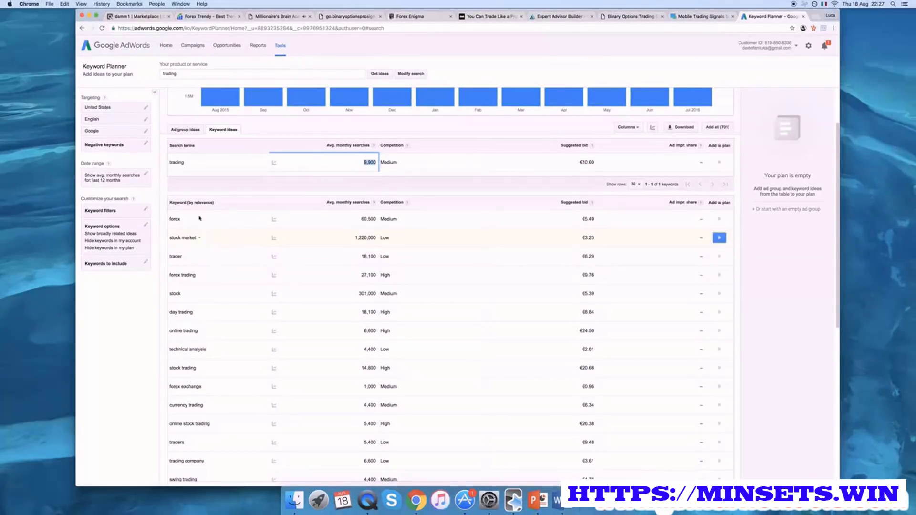
Search the ClickBank marketplace for "stock market", recheck the keyword list in Keyword Planner, and examine the Crazy Firesale listing's gravity.
{"action": "left_click", "coordinate": [136, 16]}
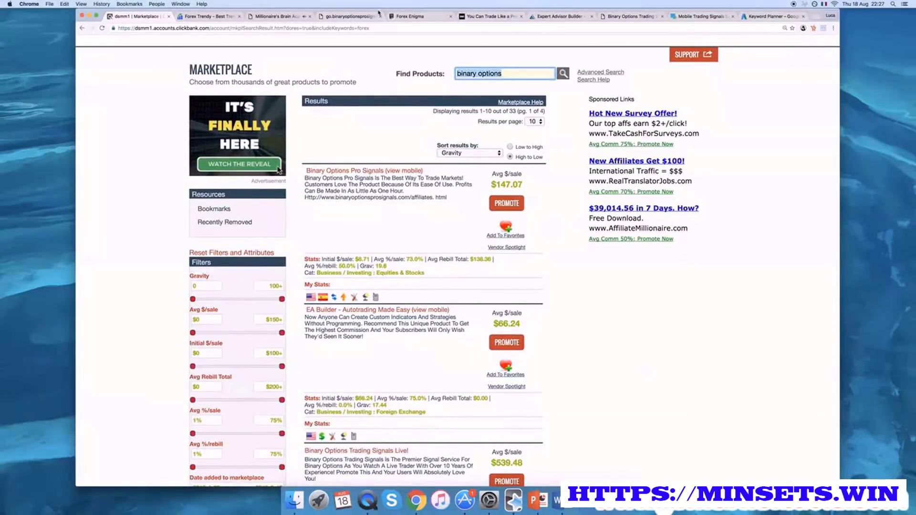
{"action": "type", "text": "stock market"}
{"action": "key", "text": "Return"}
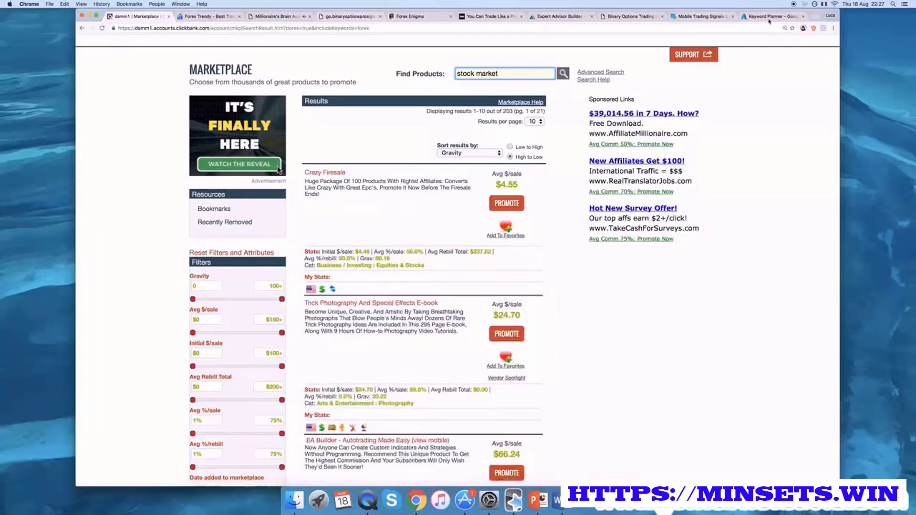
{"action": "left_click", "coordinate": [770, 16]}
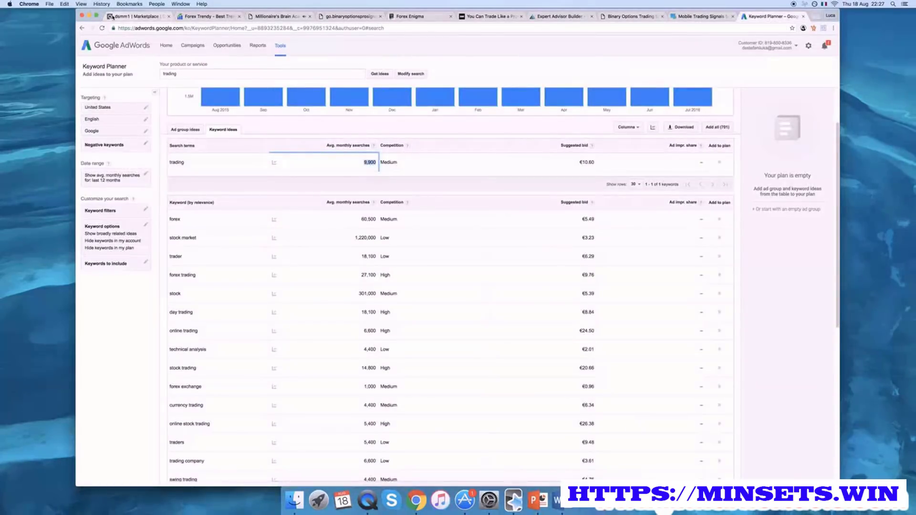
{"action": "left_click", "coordinate": [129, 16]}
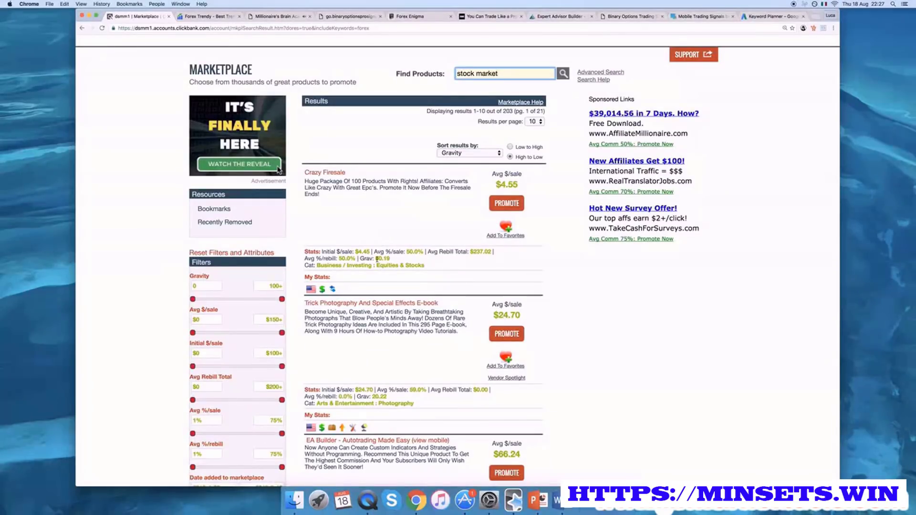
{"action": "left_click_drag", "start_coordinate": [376, 259], "coordinate": [383, 258]}
Open the sales pages of Crazy Firesale and EA Builder - Autotrading Made Easy in separate tabs.
{"action": "right_click", "coordinate": [338, 173]}
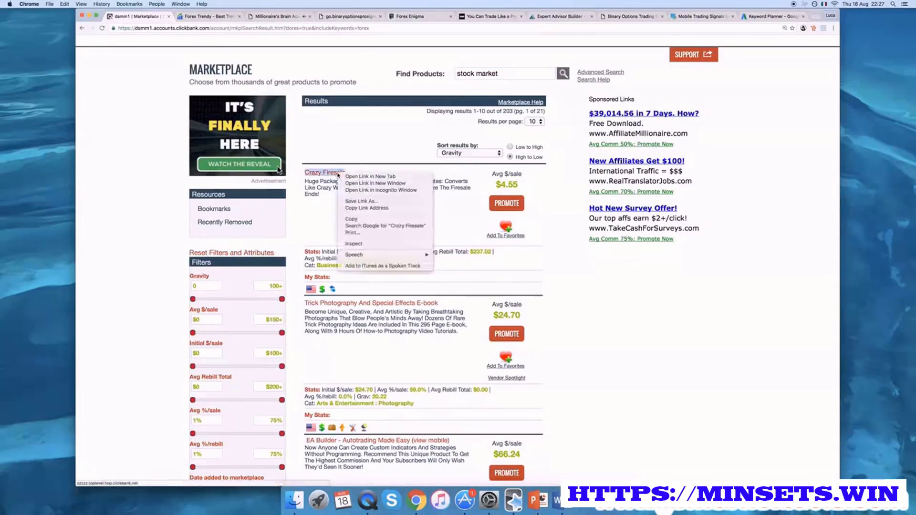
{"action": "left_click", "coordinate": [411, 267]}
{"action": "scroll", "coordinate": [414, 274], "scroll_direction": "down", "scroll_amount": 2}
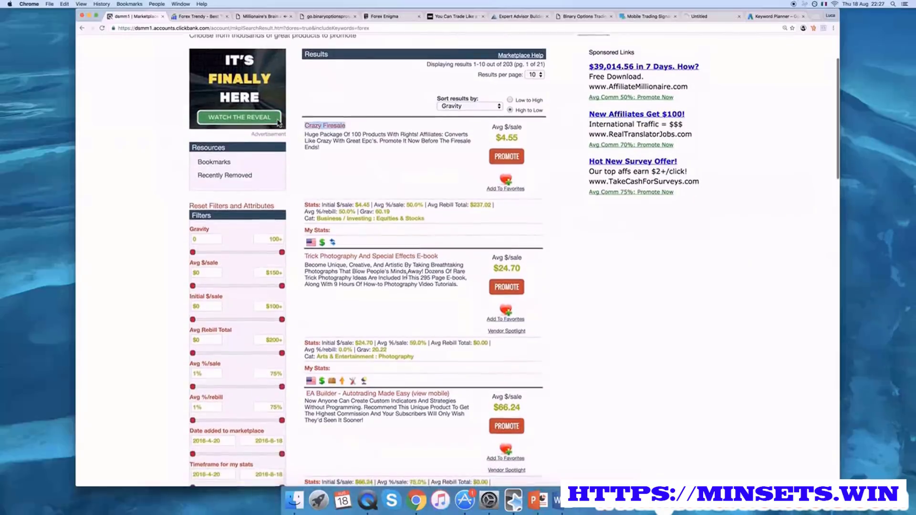
{"action": "scroll", "coordinate": [396, 294], "scroll_direction": "down", "scroll_amount": 3}
{"action": "right_click", "coordinate": [387, 305]}
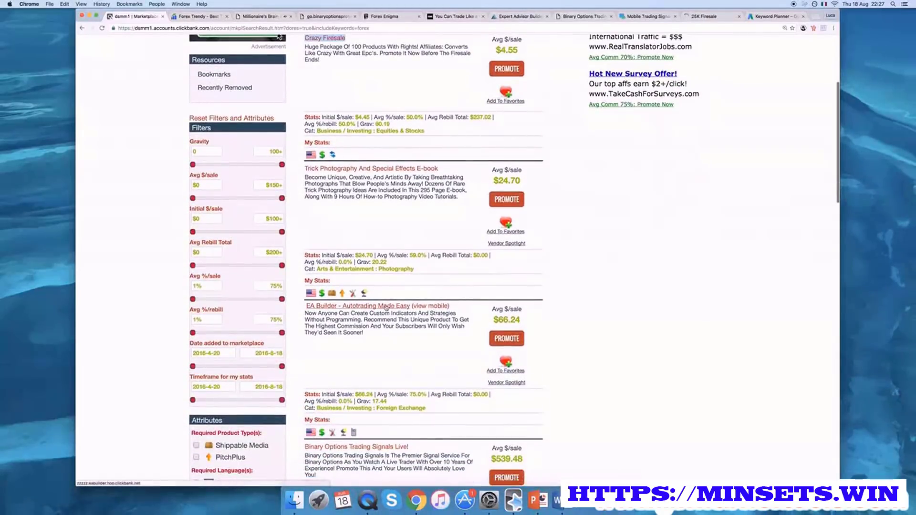
{"action": "left_click", "coordinate": [394, 310]}
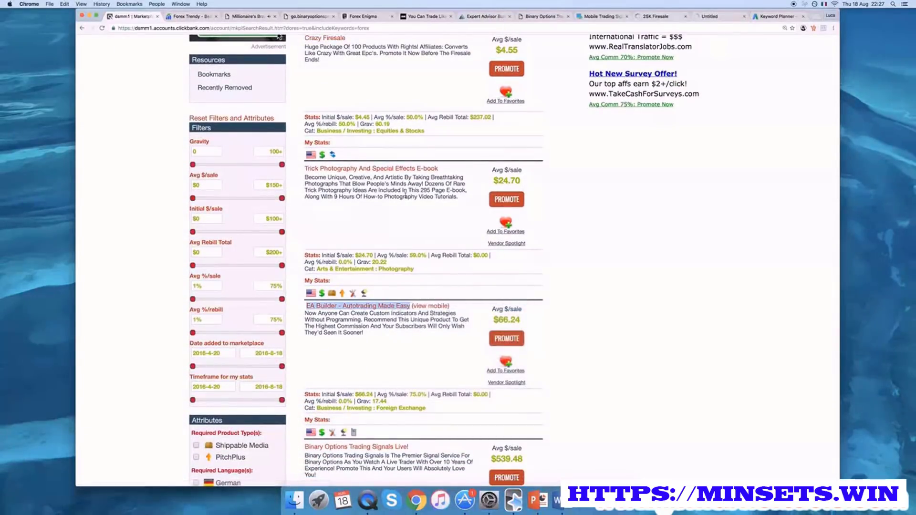
Review the 25K Firesale sales page from its headline through the product list to the price and order section.
{"action": "left_click", "coordinate": [654, 16]}
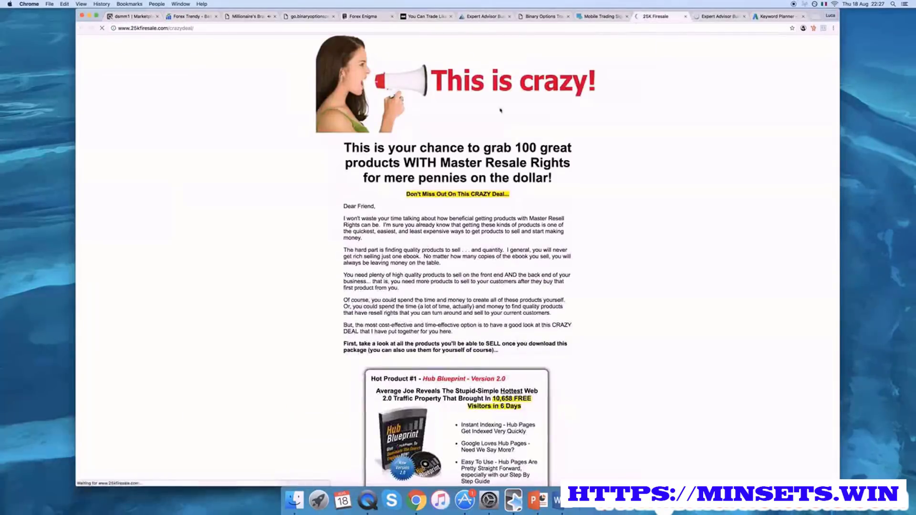
{"action": "scroll", "coordinate": [561, 210], "scroll_direction": "down", "scroll_amount": 15}
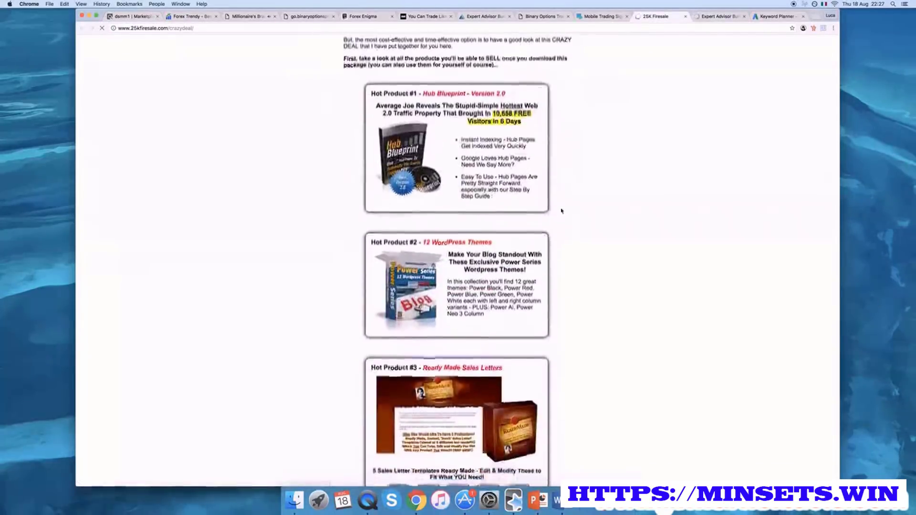
{"action": "scroll", "coordinate": [561, 211], "scroll_direction": "down", "scroll_amount": 20}
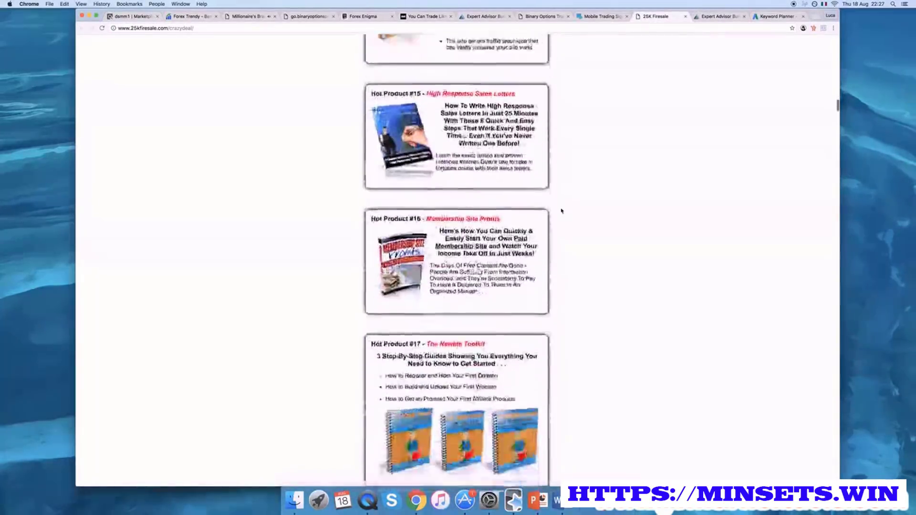
{"action": "scroll", "coordinate": [562, 211], "scroll_direction": "down", "scroll_amount": 10}
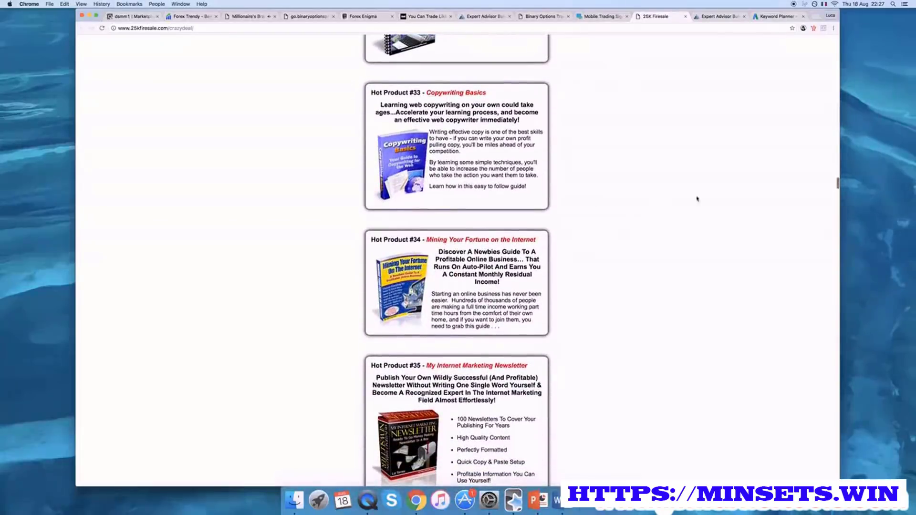
{"action": "left_click_drag", "start_coordinate": [837, 183], "coordinate": [810, 473]}
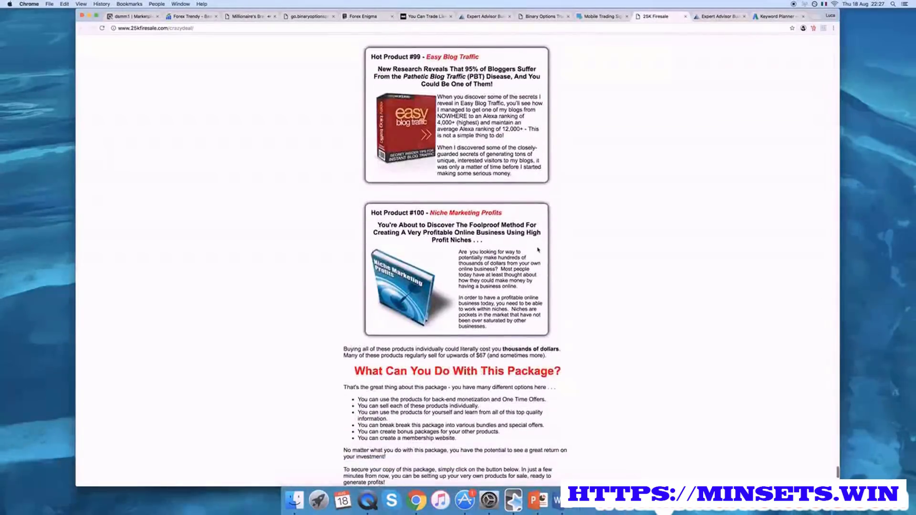
{"action": "scroll", "coordinate": [538, 249], "scroll_direction": "down", "scroll_amount": 5}
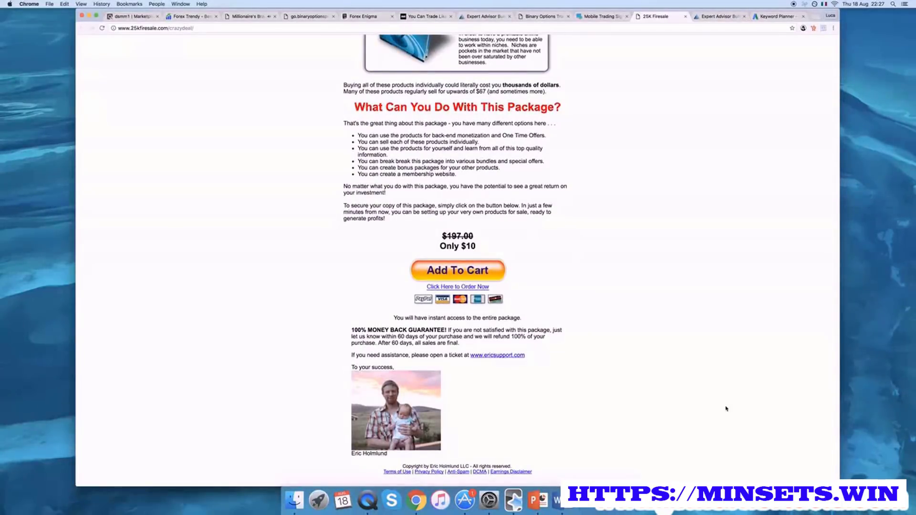
Leave the 25K Firesale page, skim the EA Builder Autotrading Made Easy sales page, and close its tab.
{"action": "scroll", "coordinate": [726, 409], "scroll_direction": "up", "scroll_amount": 1}
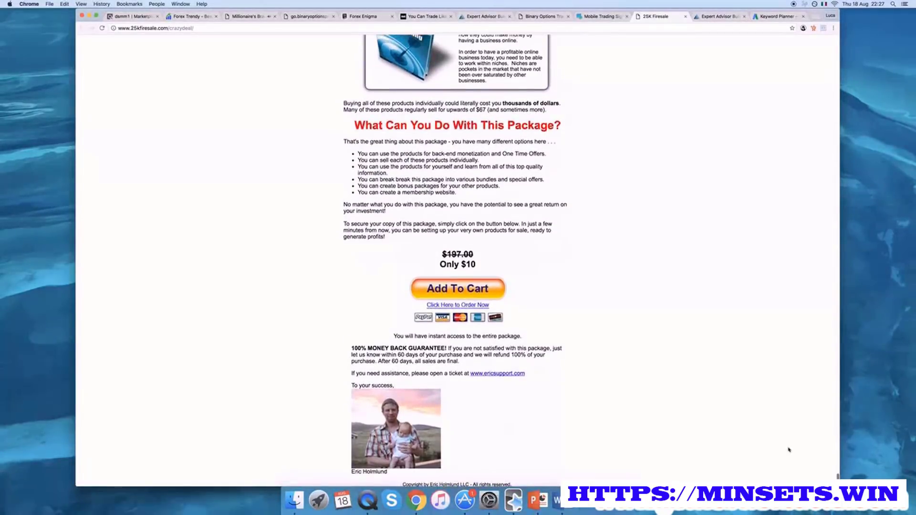
{"action": "left_click_drag", "start_coordinate": [836, 476], "coordinate": [829, 8]}
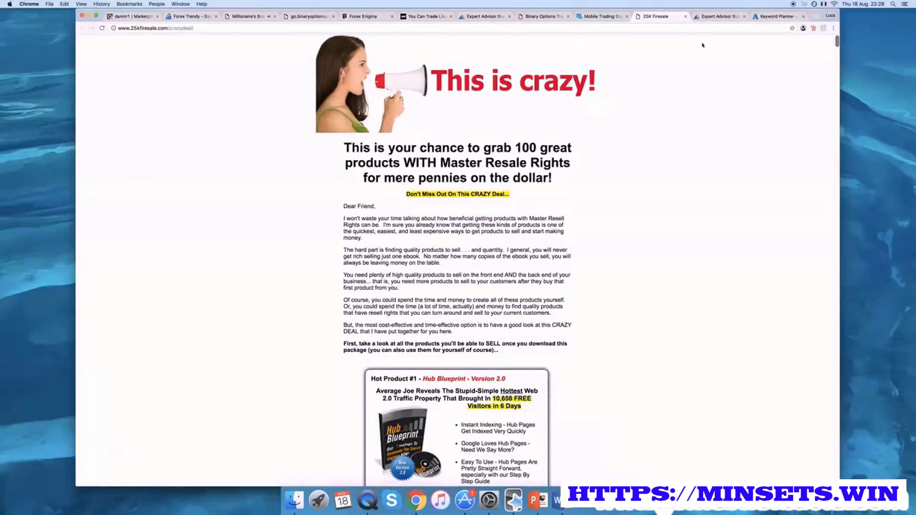
{"action": "left_click", "coordinate": [708, 18]}
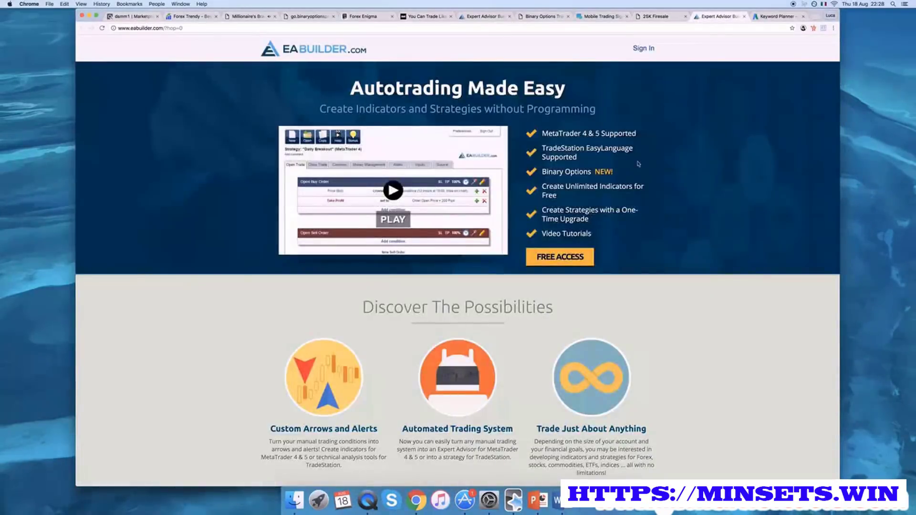
{"action": "scroll", "coordinate": [639, 164], "scroll_direction": "down", "scroll_amount": 15}
{"action": "scroll", "coordinate": [640, 164], "scroll_direction": "up", "scroll_amount": 4}
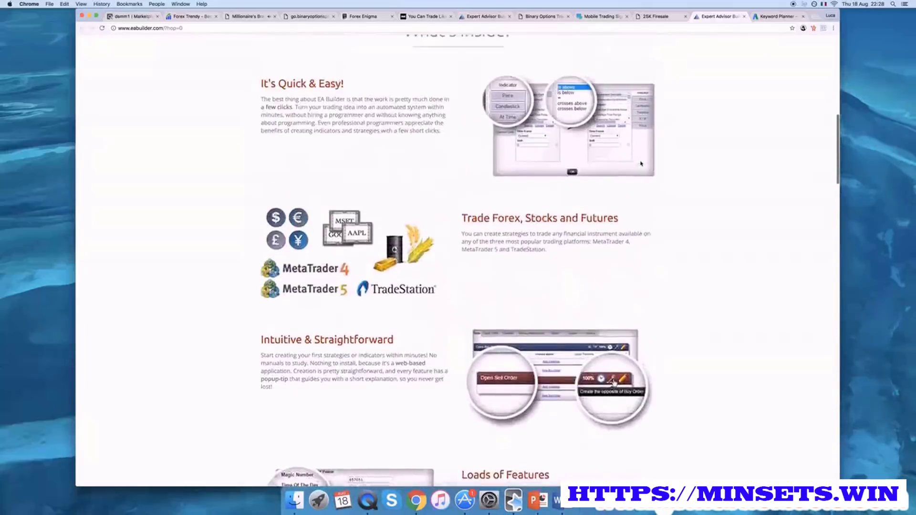
{"action": "scroll", "coordinate": [641, 164], "scroll_direction": "up", "scroll_amount": 12}
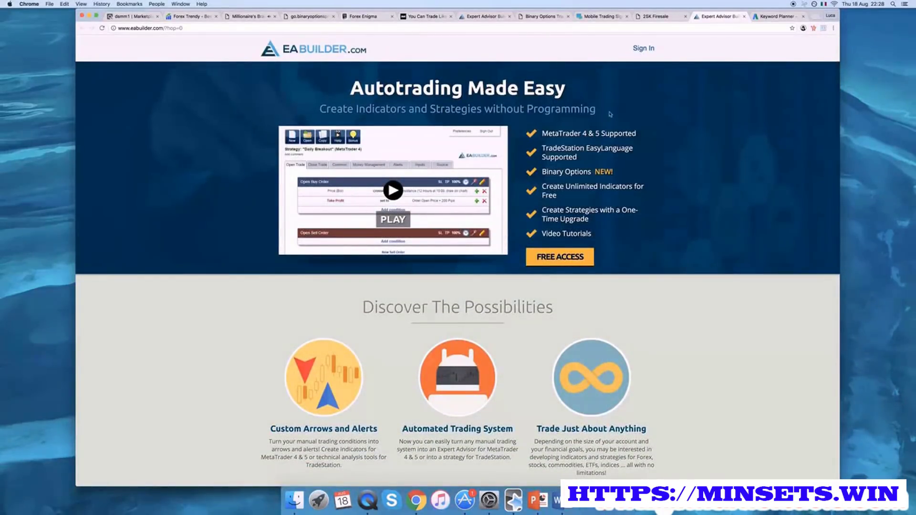
{"action": "left_click", "coordinate": [744, 16]}
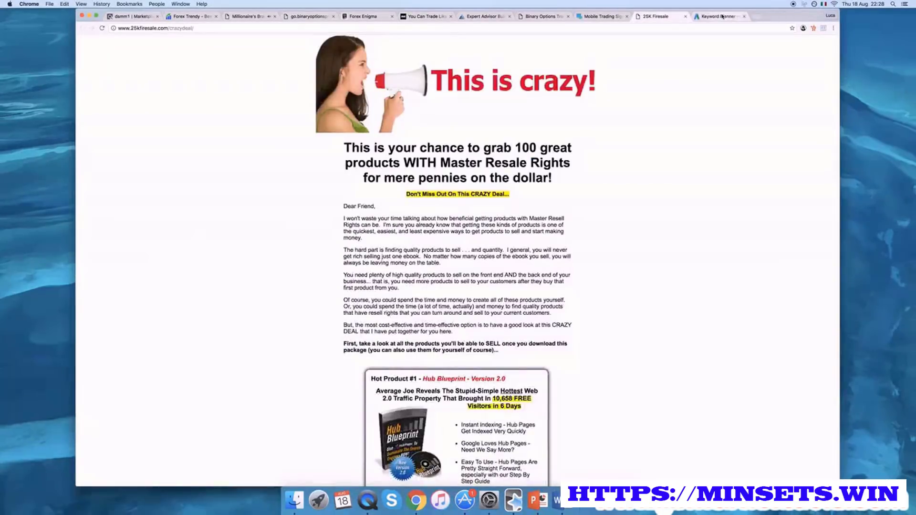
Search Keyword Planner for keyword ideas on "penis enlargement" in place of "trading".
{"action": "left_click", "coordinate": [722, 16]}
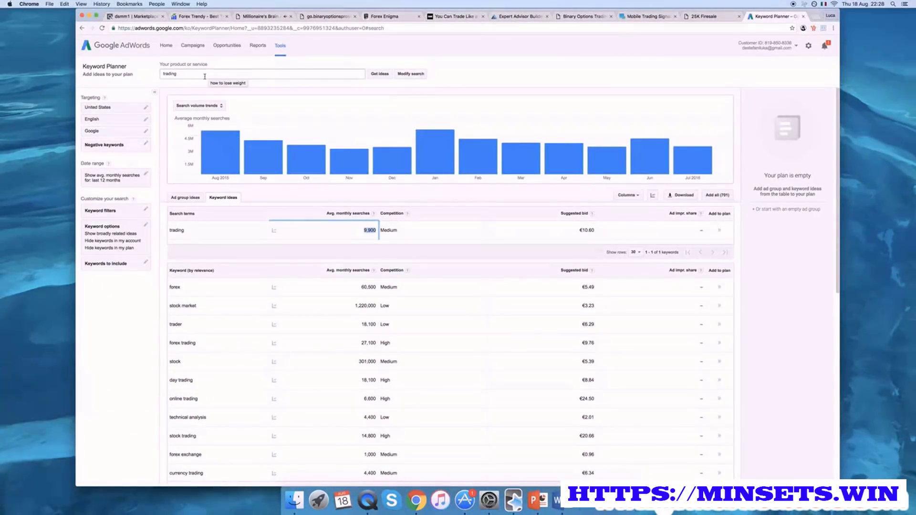
{"action": "left_click", "coordinate": [205, 75]}
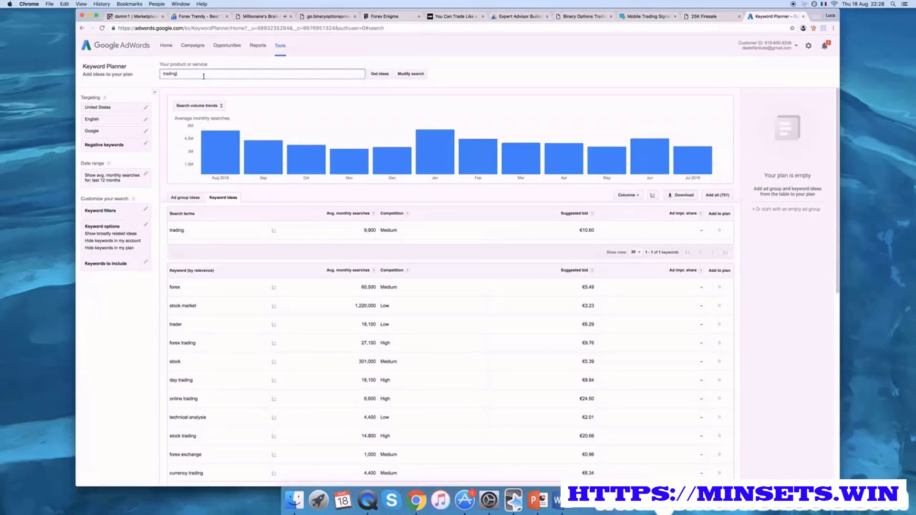
{"action": "left_click_drag", "start_coordinate": [204, 76], "coordinate": [148, 73]}
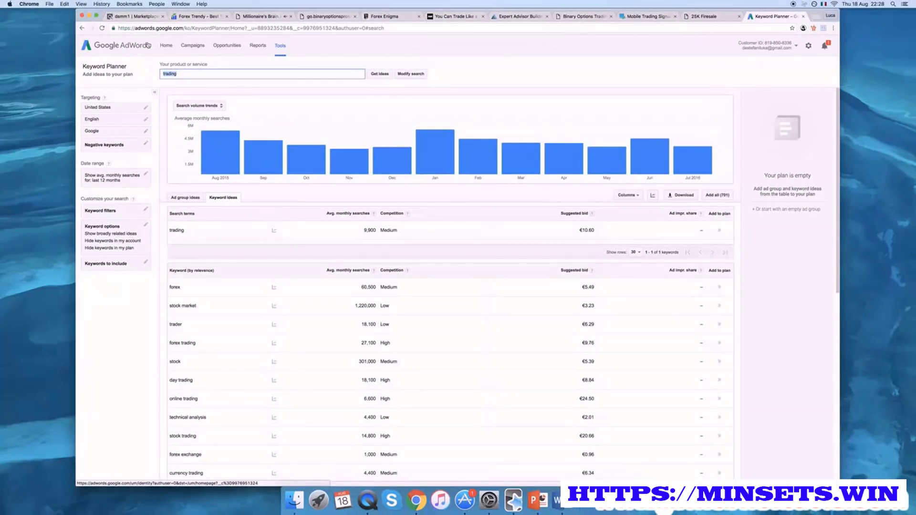
{"action": "type", "text": "penis enlargement"}
{"action": "key", "text": "Return"}
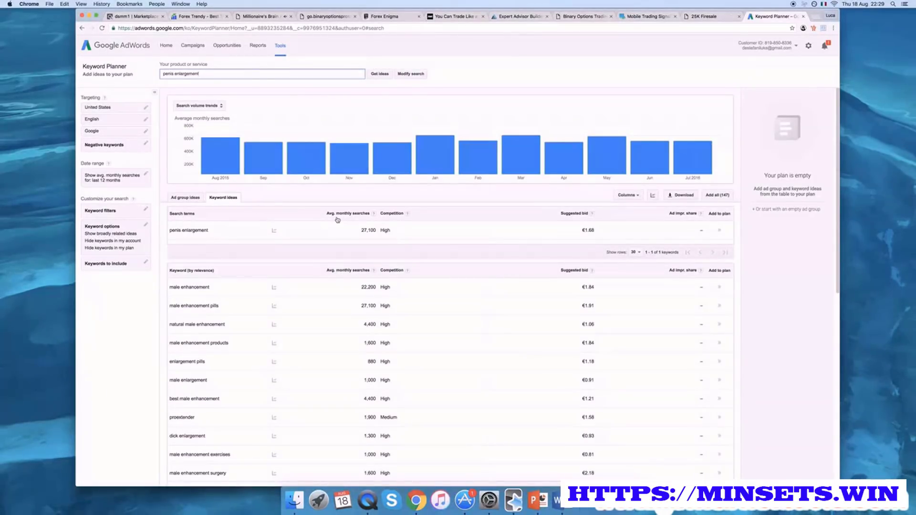
Examine the average monthly searches and competition of the "penis enlargement" keyword ideas and the search volume chart.
{"action": "scroll", "coordinate": [406, 233], "scroll_direction": "down", "scroll_amount": 2}
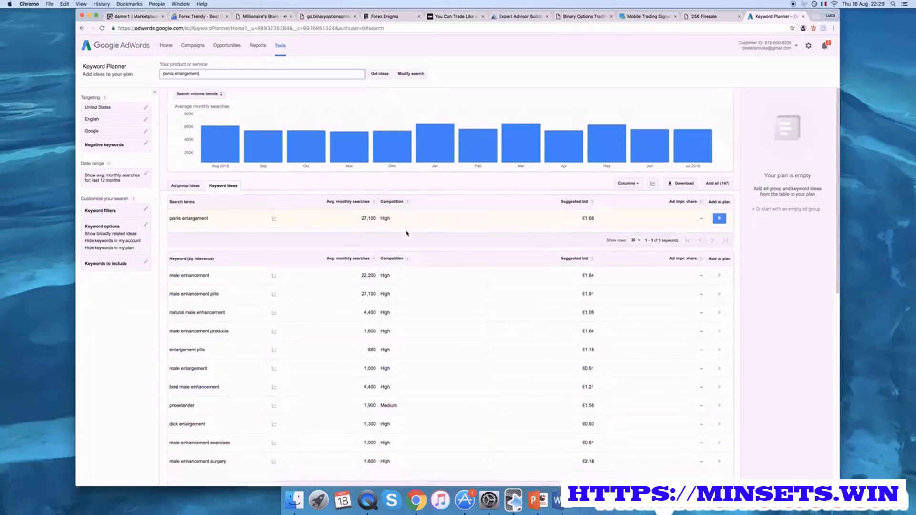
{"action": "scroll", "coordinate": [406, 329], "scroll_direction": "down", "scroll_amount": 6}
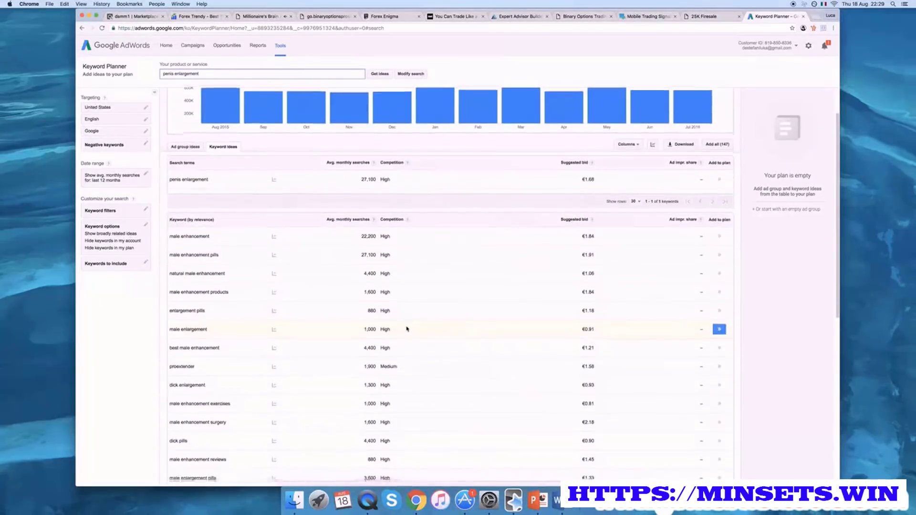
{"action": "scroll", "coordinate": [423, 345], "scroll_direction": "down", "scroll_amount": 8}
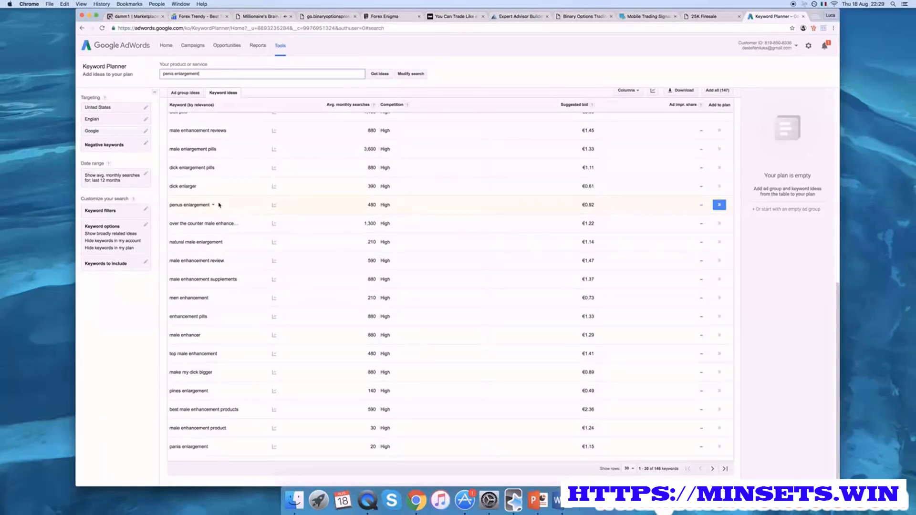
{"action": "scroll", "coordinate": [220, 205], "scroll_direction": "up", "scroll_amount": 5}
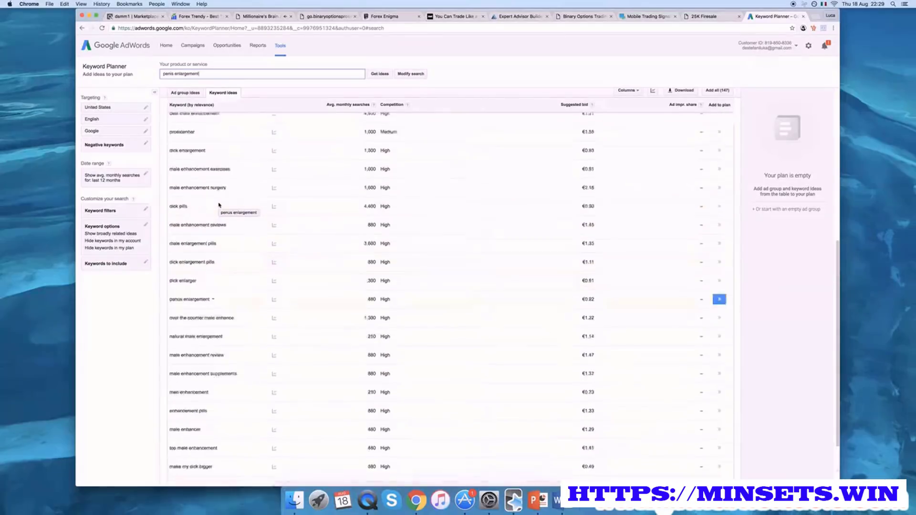
{"action": "scroll", "coordinate": [220, 205], "scroll_direction": "up", "scroll_amount": 6}
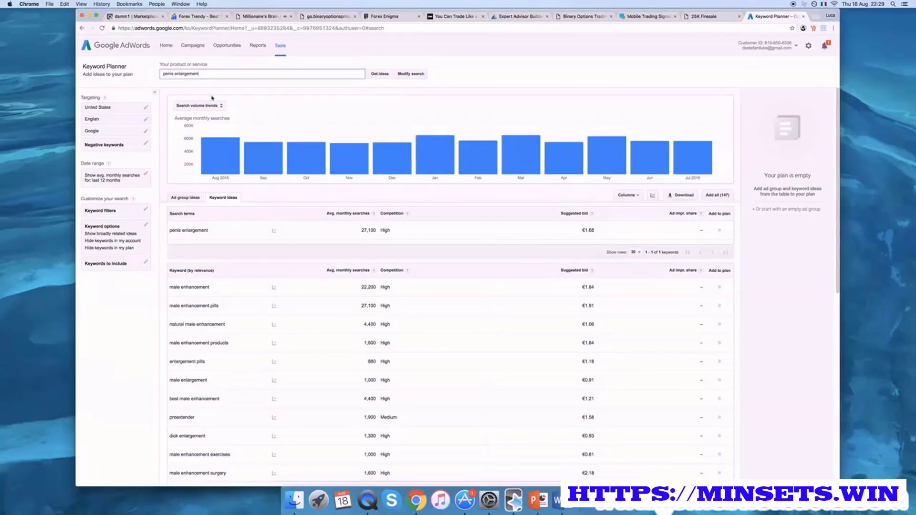
{"action": "mouse_move", "coordinate": [294, 138]}
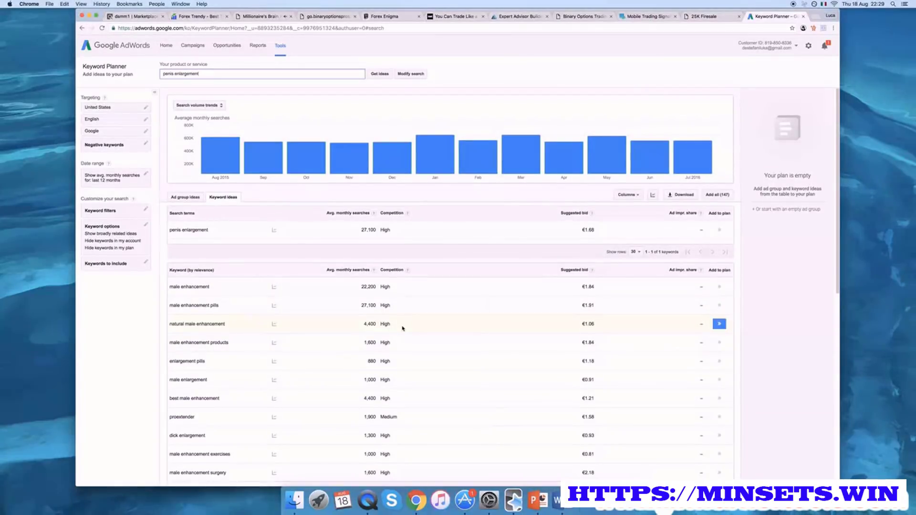
Return to the ClickBank marketplace and search its products for "penis".
{"action": "left_click", "coordinate": [131, 17]}
{"action": "scroll", "coordinate": [394, 107], "scroll_direction": "up", "scroll_amount": 5}
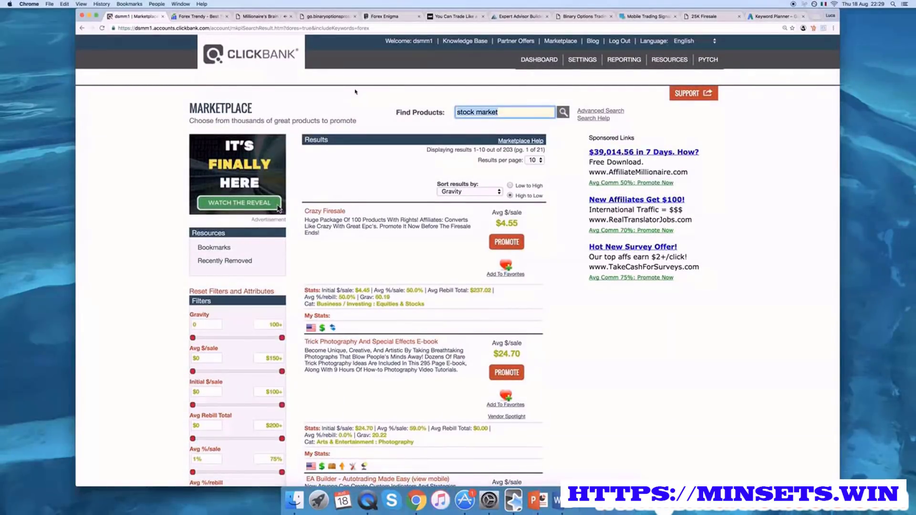
{"action": "type", "text": "penis"}
{"action": "key", "text": "Return"}
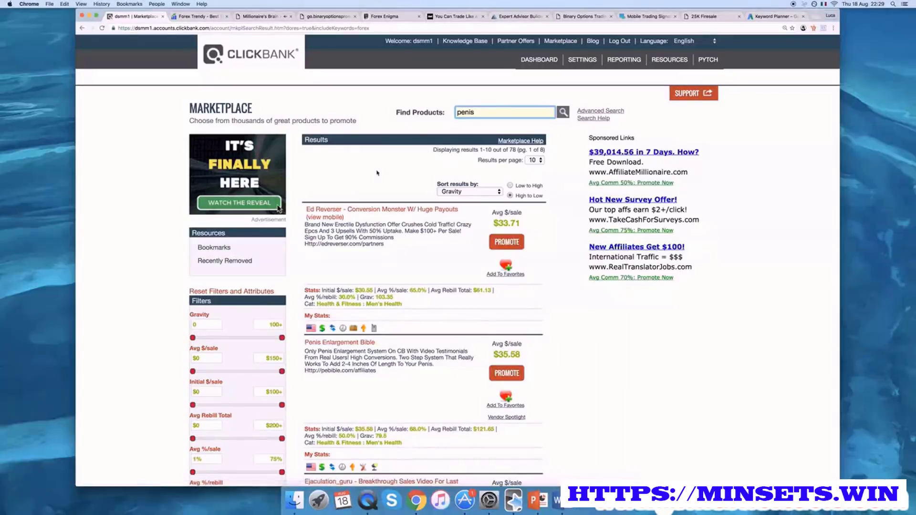
Inspect the Penis Enlargement Bible listing's commission and gravity figures, and open its sales page in a new tab.
{"action": "scroll", "coordinate": [370, 219], "scroll_direction": "down", "scroll_amount": 1}
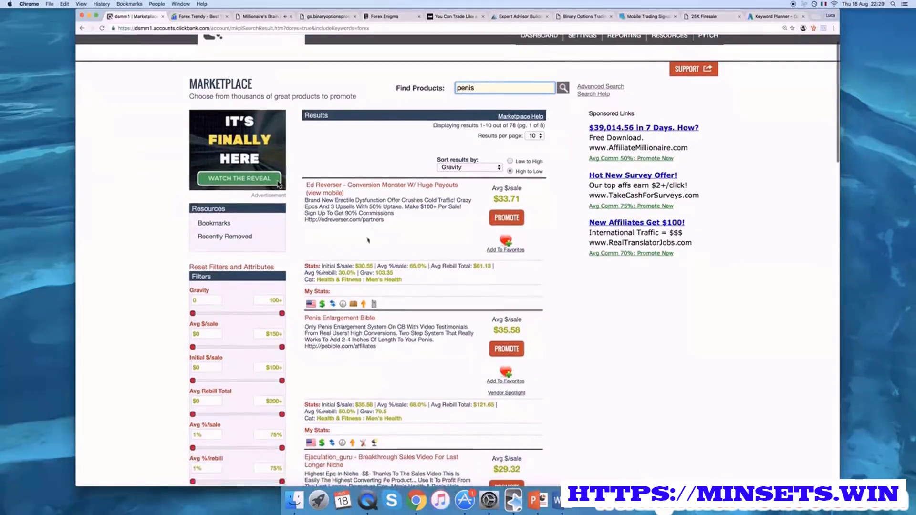
{"action": "scroll", "coordinate": [381, 286], "scroll_direction": "down", "scroll_amount": 5}
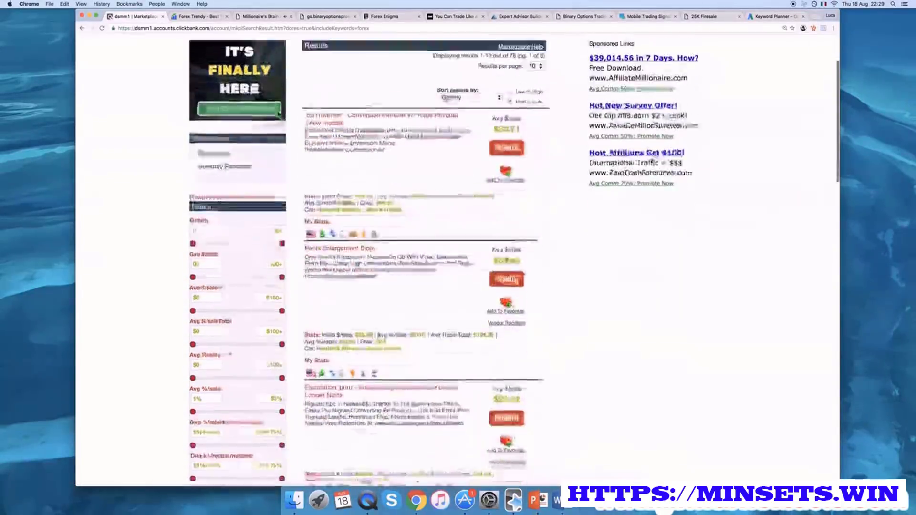
{"action": "scroll", "coordinate": [390, 264], "scroll_direction": "up", "scroll_amount": 5}
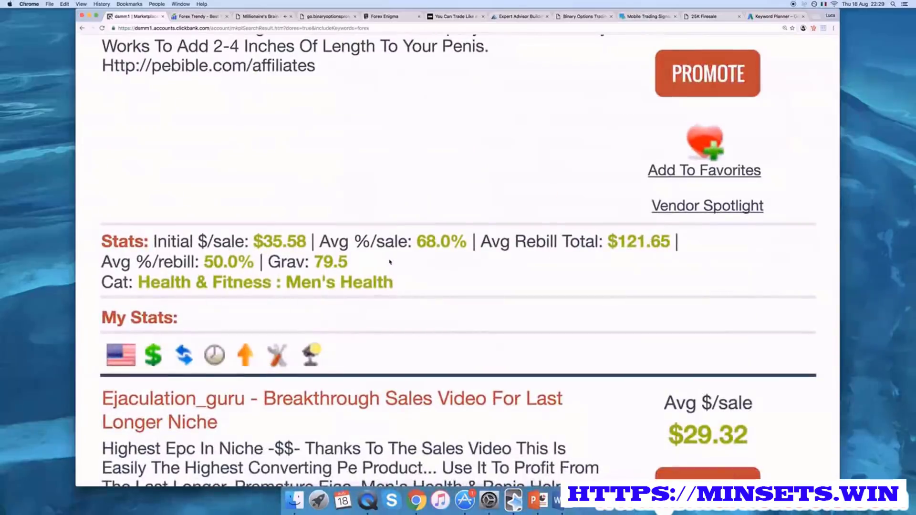
{"action": "scroll", "coordinate": [389, 262], "scroll_direction": "up", "scroll_amount": 3}
{"action": "scroll", "coordinate": [389, 262], "scroll_direction": "up", "scroll_amount": 1}
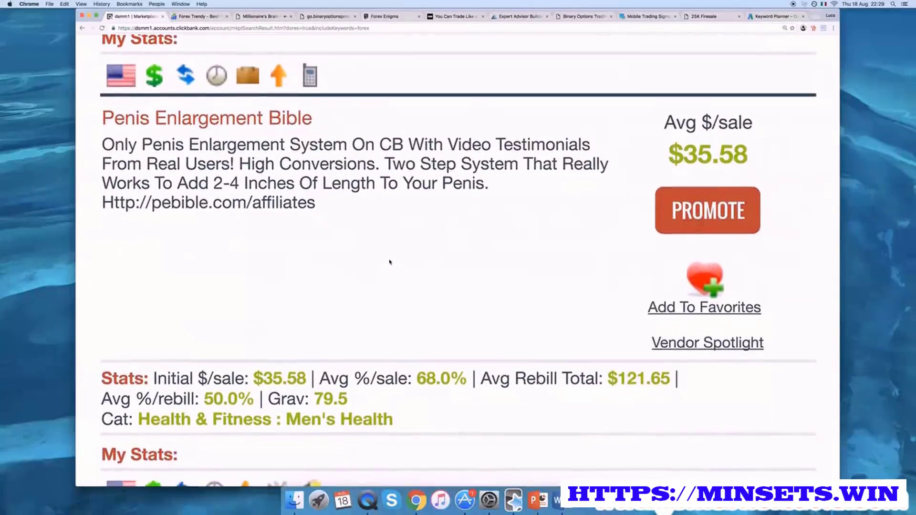
{"action": "right_click", "coordinate": [196, 119]}
{"action": "left_click", "coordinate": [217, 124]}
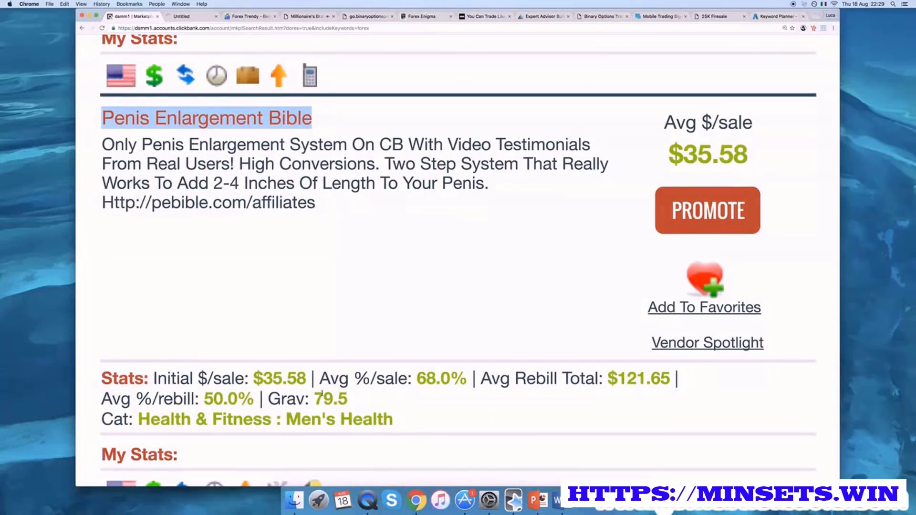
Compare the gravity and average sale of the Penis Enlargement Bible with the Ejaculation_guru listing.
{"action": "scroll", "coordinate": [322, 394], "scroll_direction": "down", "scroll_amount": 1}
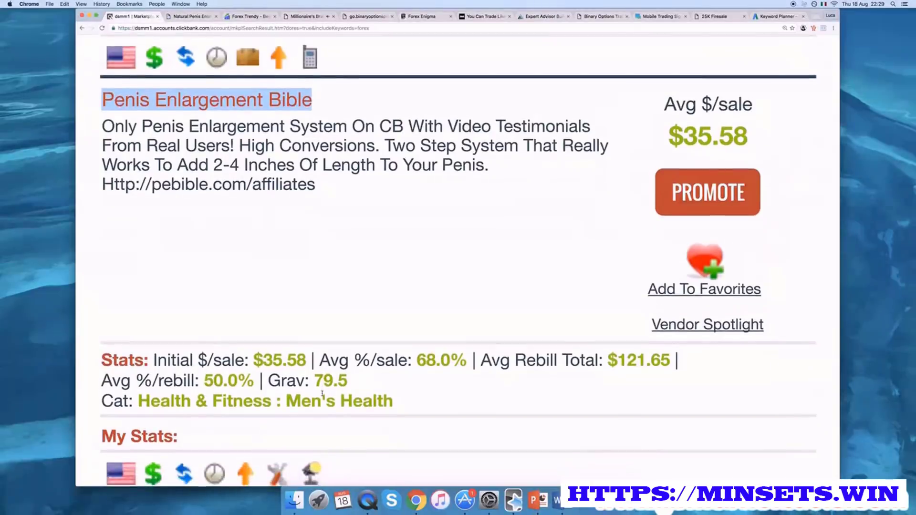
{"action": "scroll", "coordinate": [322, 394], "scroll_direction": "down", "scroll_amount": 10}
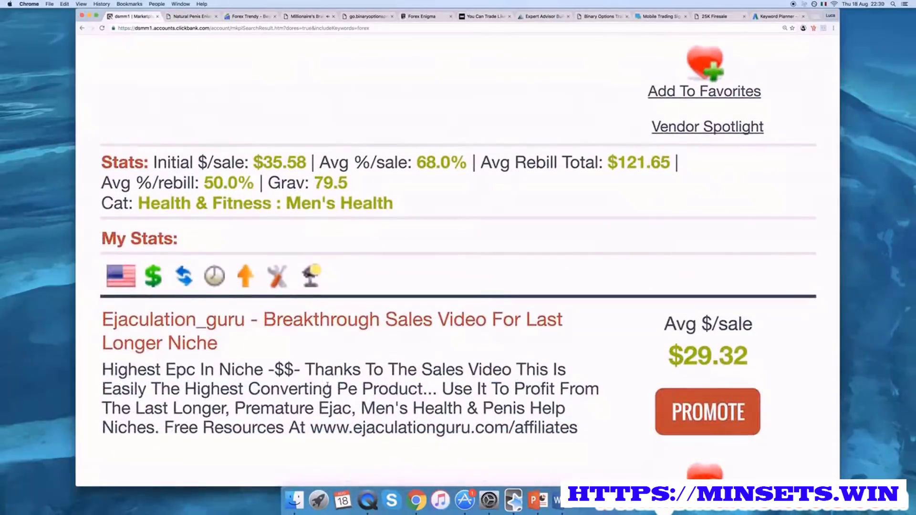
{"action": "scroll", "coordinate": [345, 362], "scroll_direction": "down", "scroll_amount": 7}
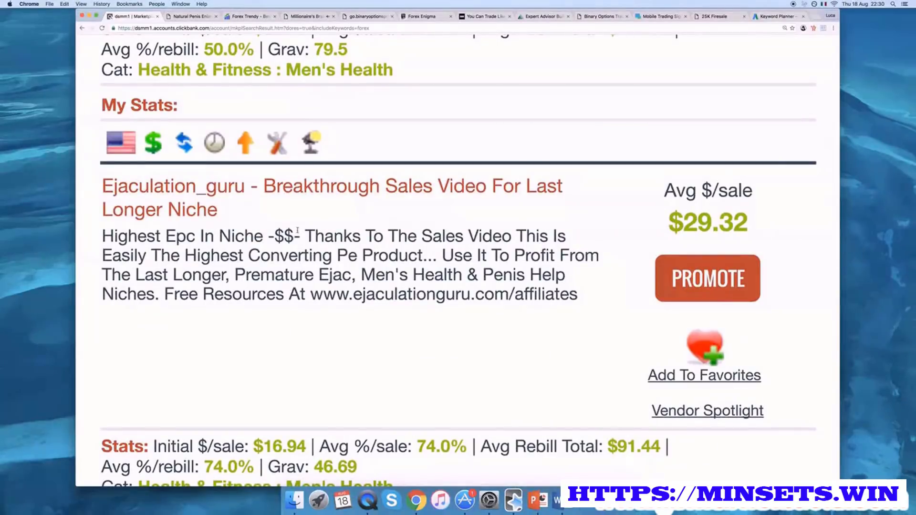
Skim the Penis Enlargement Bible sales page through its guarantee and bonus sections, then close its tab.
{"action": "left_click", "coordinate": [179, 15]}
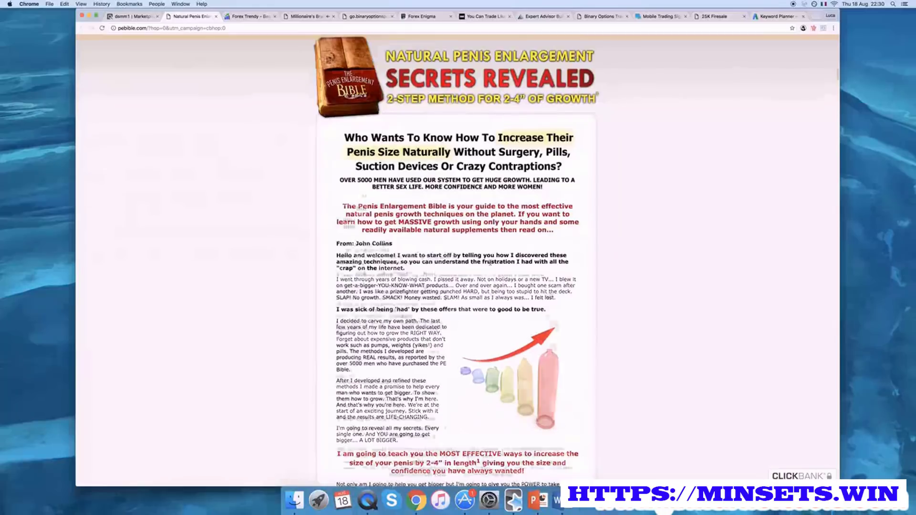
{"action": "scroll", "coordinate": [490, 263], "scroll_direction": "down", "scroll_amount": 15}
{"action": "scroll", "coordinate": [489, 274], "scroll_direction": "down", "scroll_amount": 10}
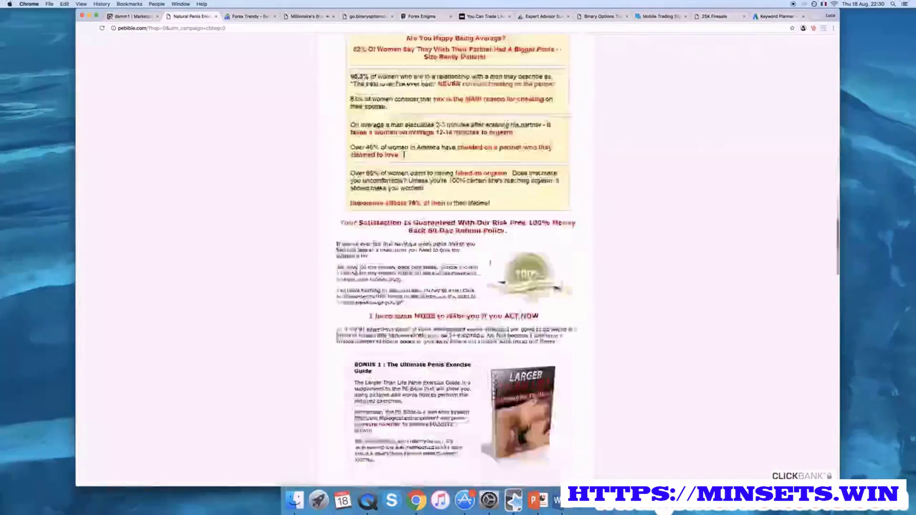
{"action": "scroll", "coordinate": [569, 178], "scroll_direction": "up", "scroll_amount": 20}
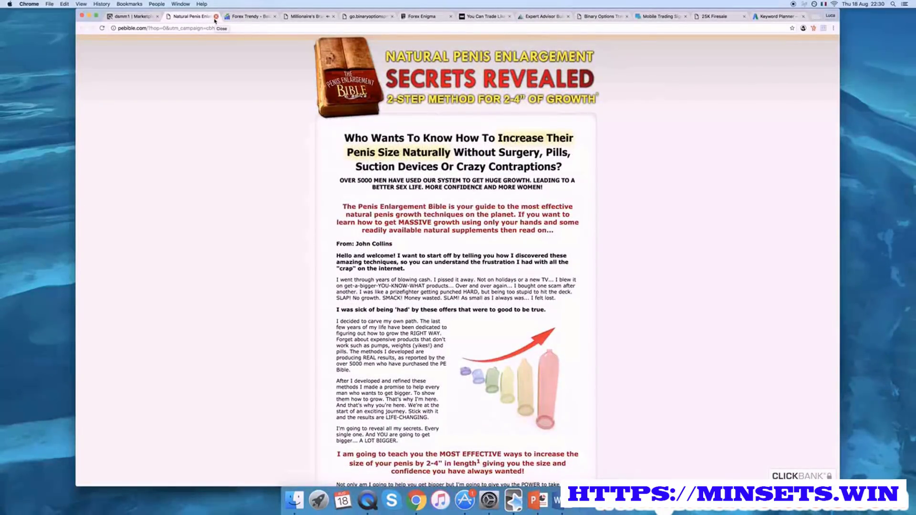
{"action": "left_click", "coordinate": [215, 21]}
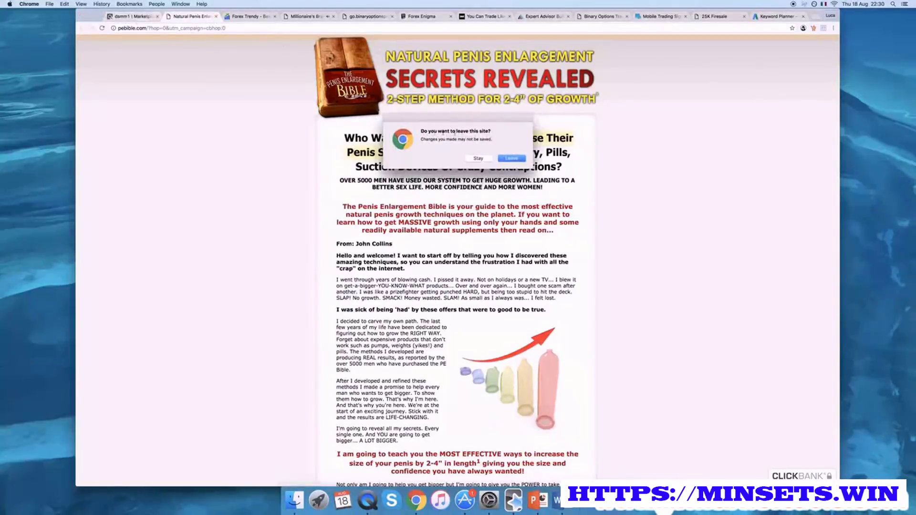
{"action": "left_click", "coordinate": [511, 158]}
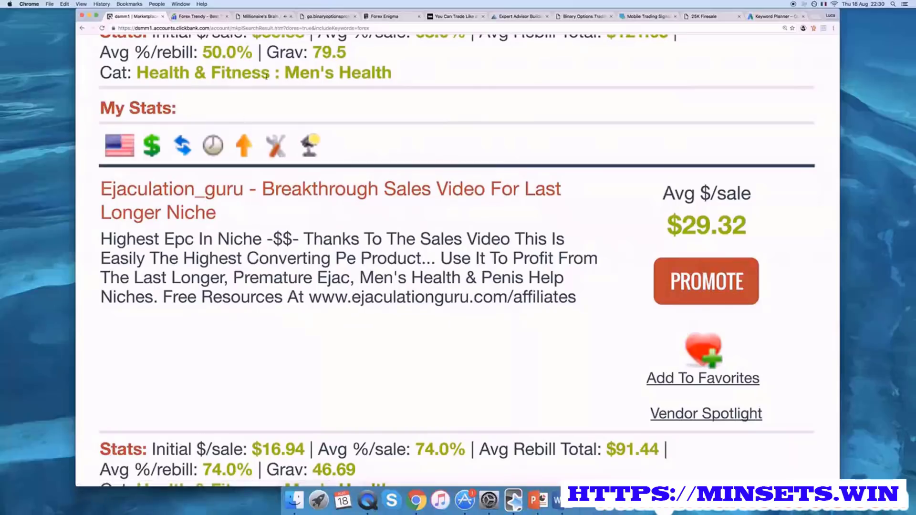
Skim the men's health listings, view the Ed Reverser sales page in a separate tab, and leave the site to return to the results.
{"action": "scroll", "coordinate": [456, 214], "scroll_direction": "down", "scroll_amount": 5}
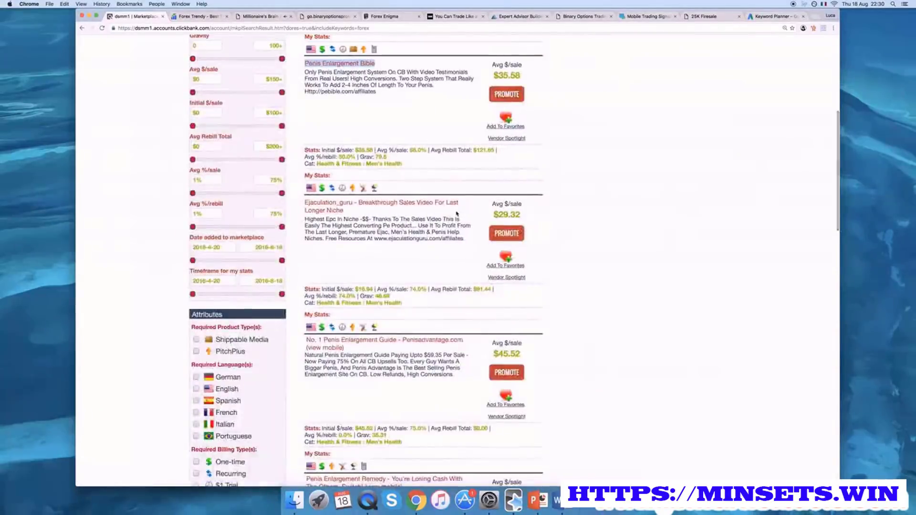
{"action": "scroll", "coordinate": [457, 214], "scroll_direction": "up", "scroll_amount": 10}
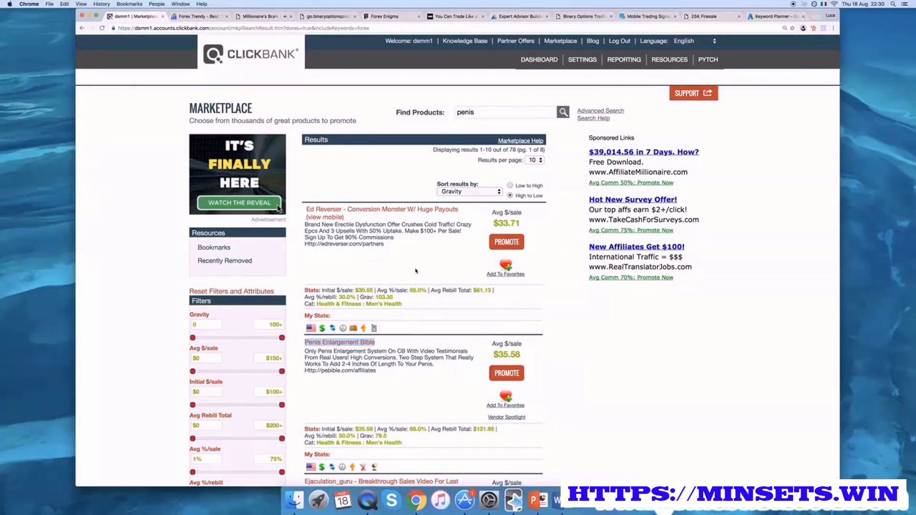
{"action": "scroll", "coordinate": [415, 271], "scroll_direction": "down", "scroll_amount": 2}
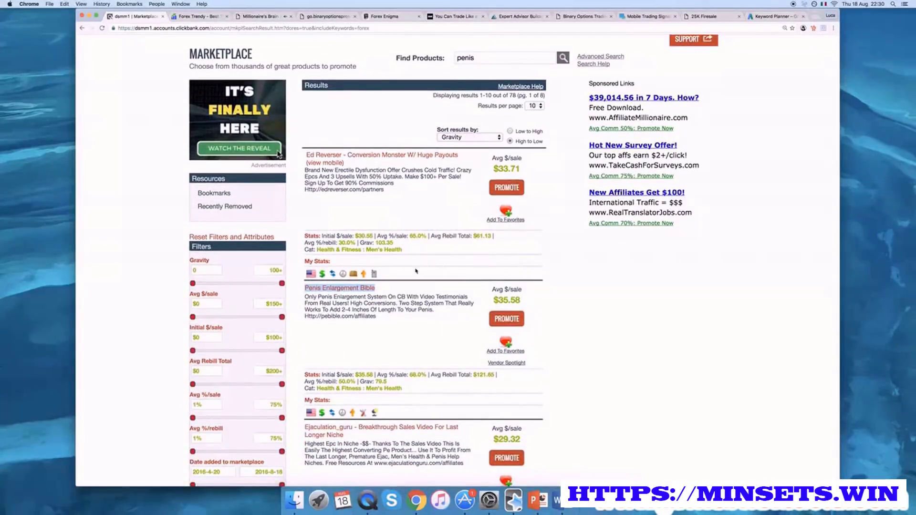
{"action": "right_click", "coordinate": [378, 155]}
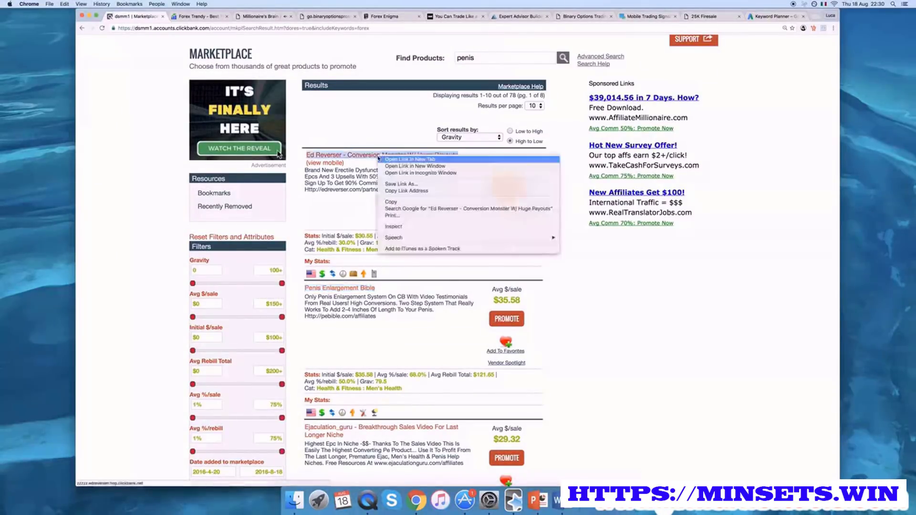
{"action": "left_click", "coordinate": [396, 158]}
{"action": "left_click", "coordinate": [200, 18]}
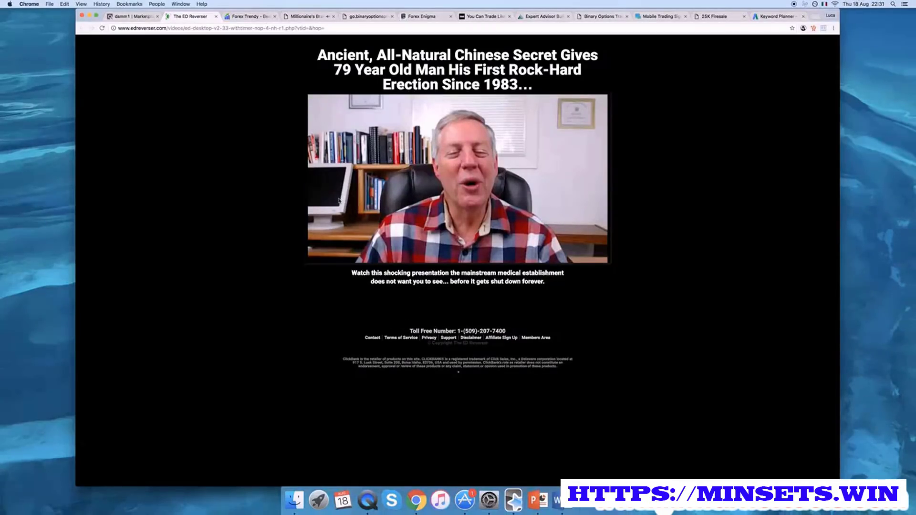
{"action": "left_click", "coordinate": [214, 17]}
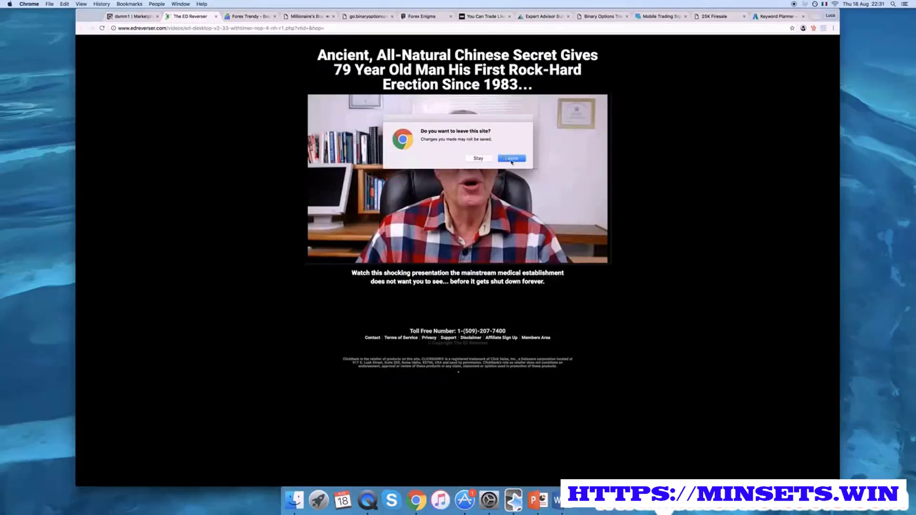
{"action": "left_click", "coordinate": [511, 159]}
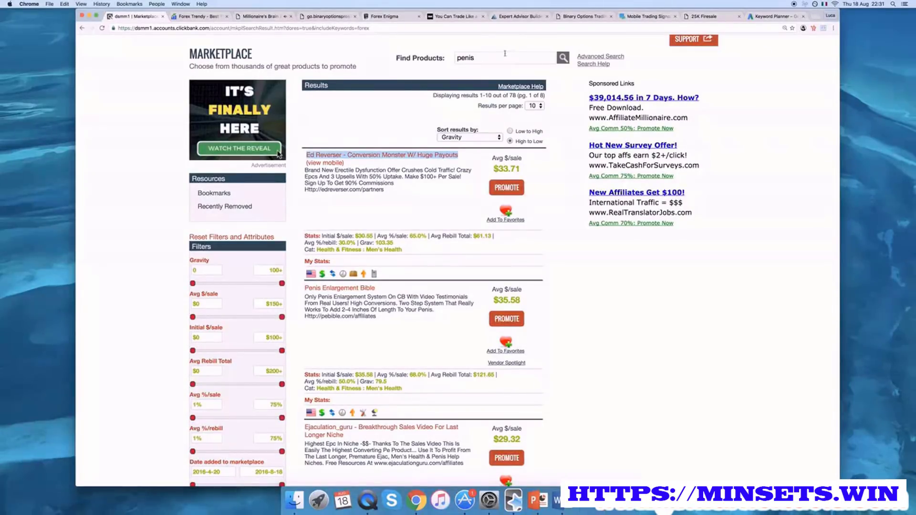
Clear the search term from the marketplace's product search.
{"action": "left_click_drag", "start_coordinate": [505, 53], "coordinate": [387, 54]}
{"action": "key", "text": "BackSpace"}
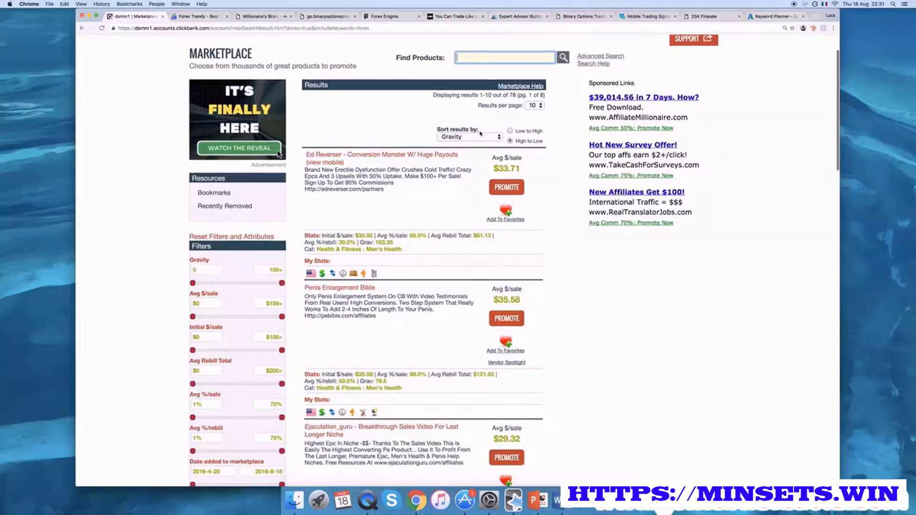
{"action": "scroll", "coordinate": [480, 134], "scroll_direction": "up", "scroll_amount": 3}
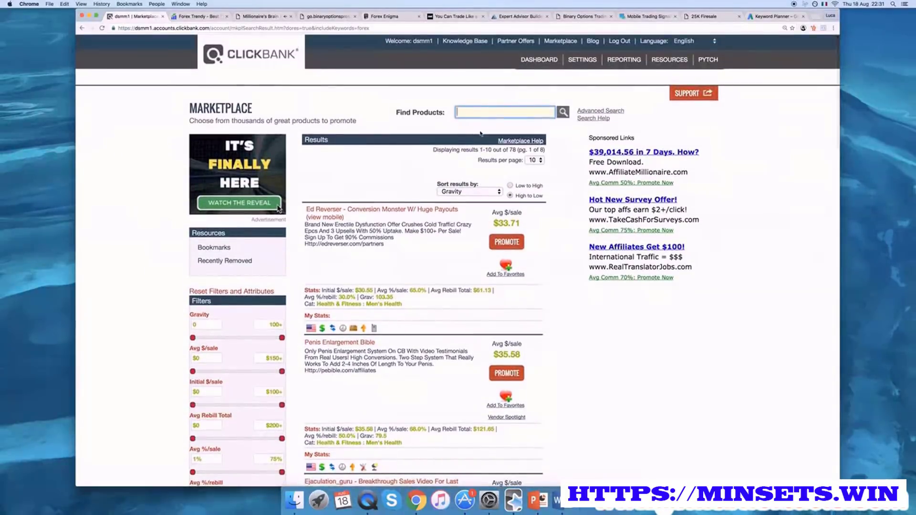
Place the Keyword Planner tab beside the ClickBank tab, review the "penis enlargement" keyword ideas for searches and competition, and return to the marketplace.
{"action": "left_click_drag", "start_coordinate": [768, 16], "coordinate": [200, 17]}
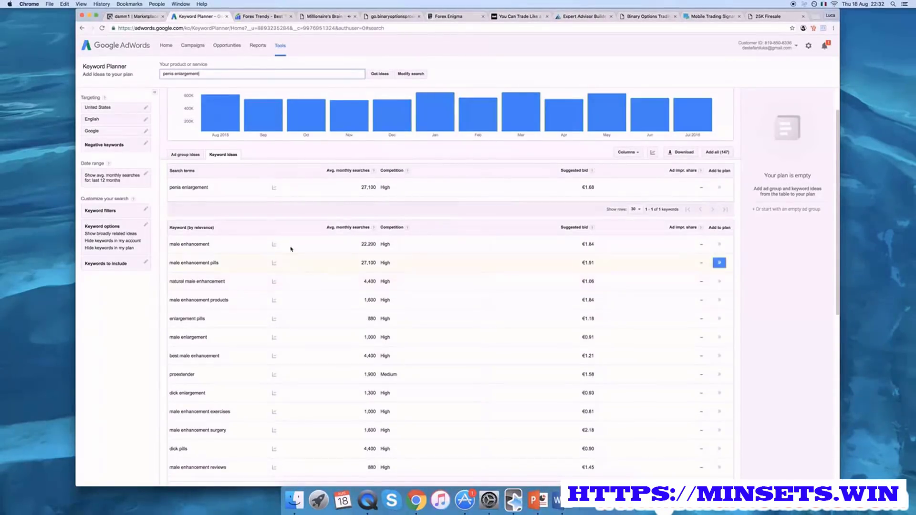
{"action": "mouse_move", "coordinate": [275, 245]}
{"action": "left_click", "coordinate": [122, 16]}
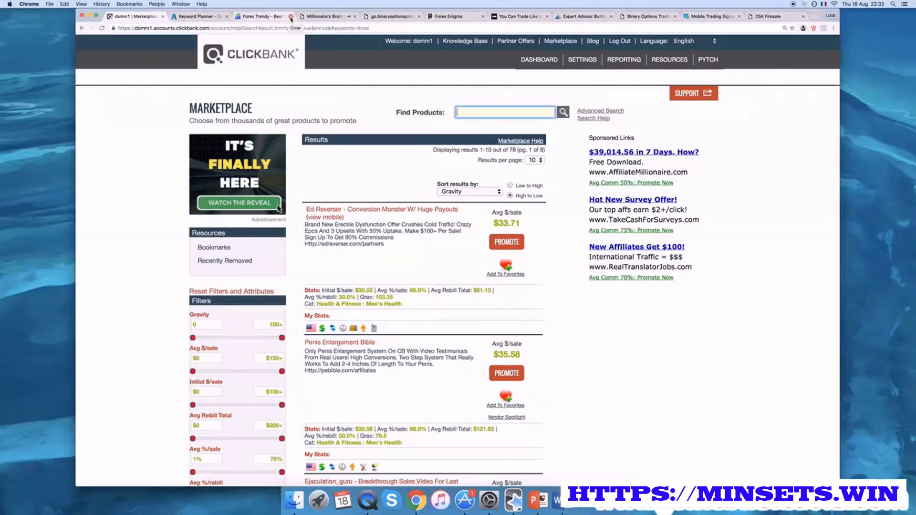
{"action": "left_click", "coordinate": [176, 19]}
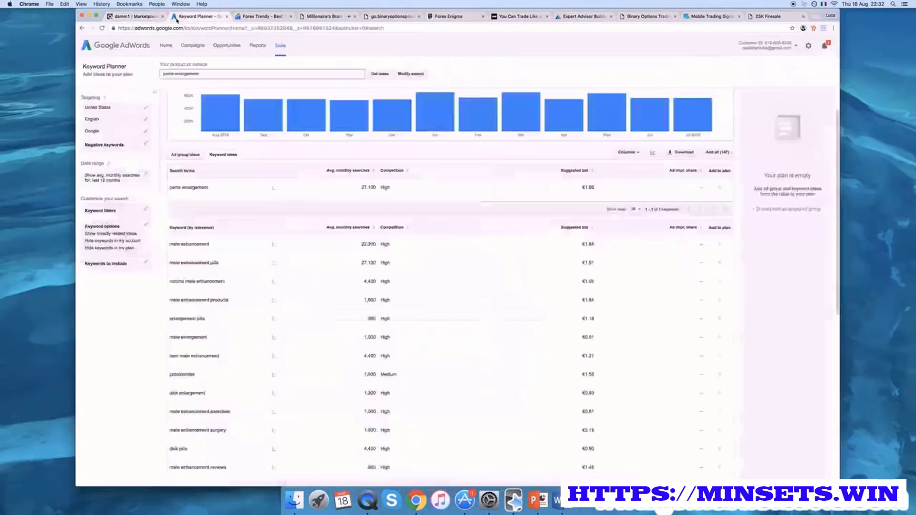
{"action": "left_click", "coordinate": [131, 16]}
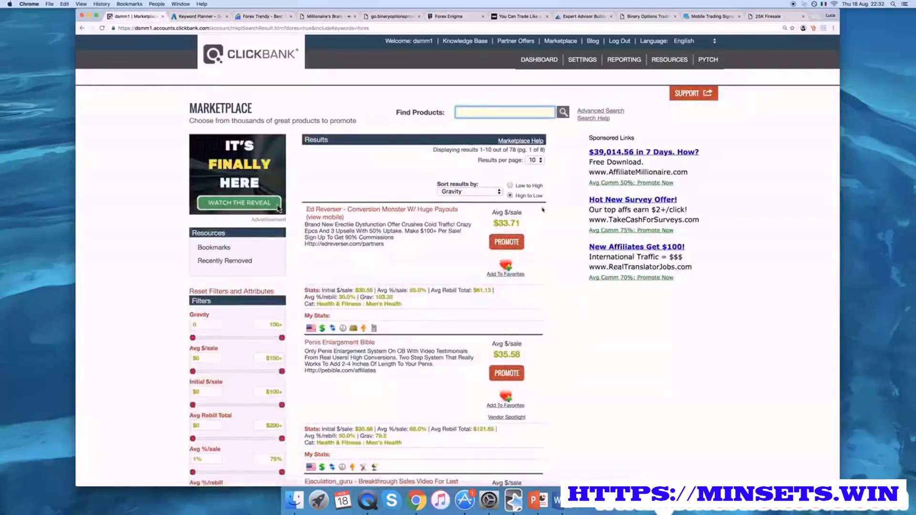